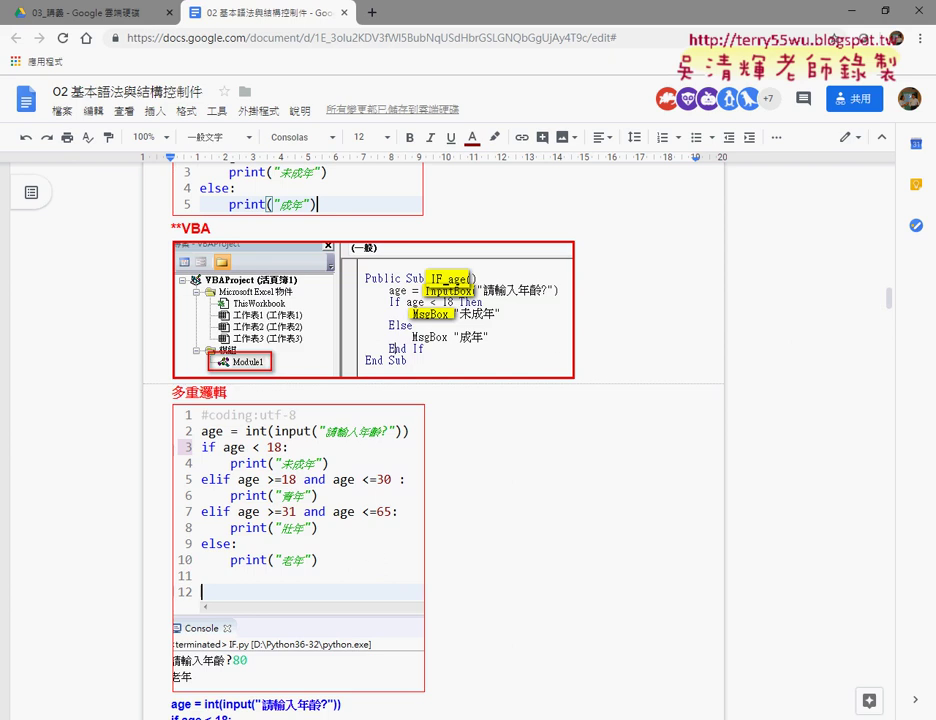
Step: Select the plain-text Python age-grouping code from age = int(...) to print("老年")
{"action": "scroll", "coordinate": [375, 507], "scroll_direction": "down", "scroll_amount": 3}
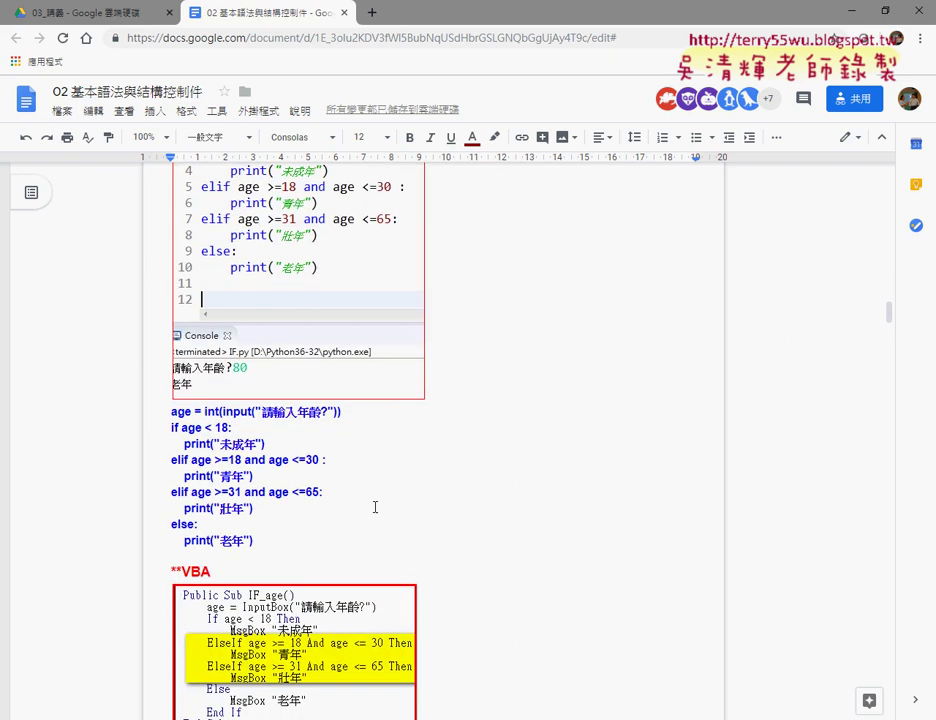
{"action": "left_click_drag", "start_coordinate": [254, 540], "coordinate": [171, 411]}
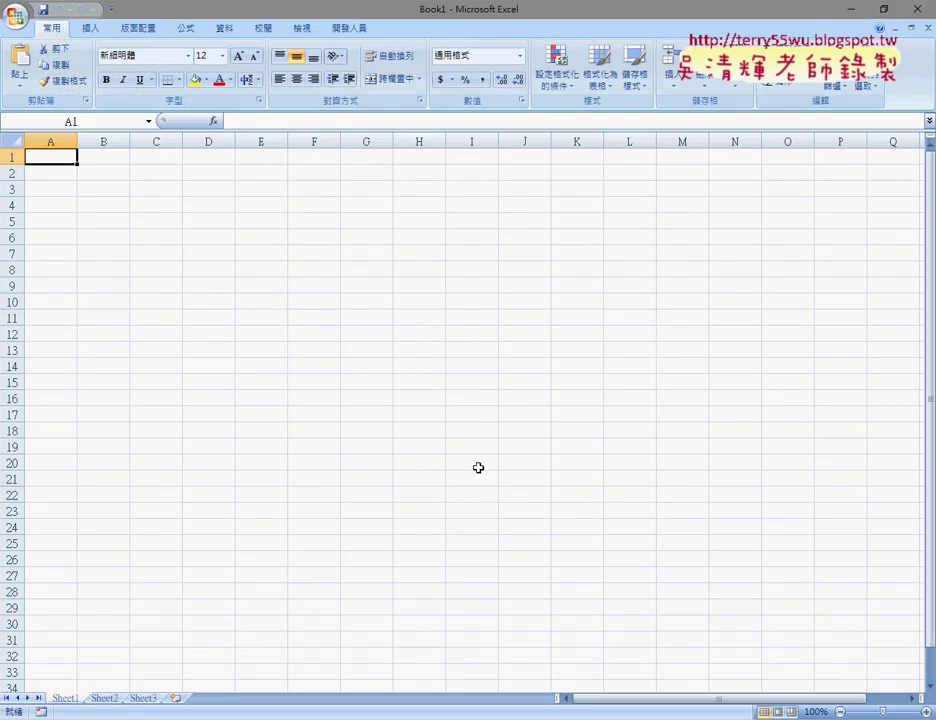
Step: Turn on 'Show Developer tab in the Ribbon' in the Popular page of Excel Options
{"action": "left_click", "coordinate": [351, 29]}
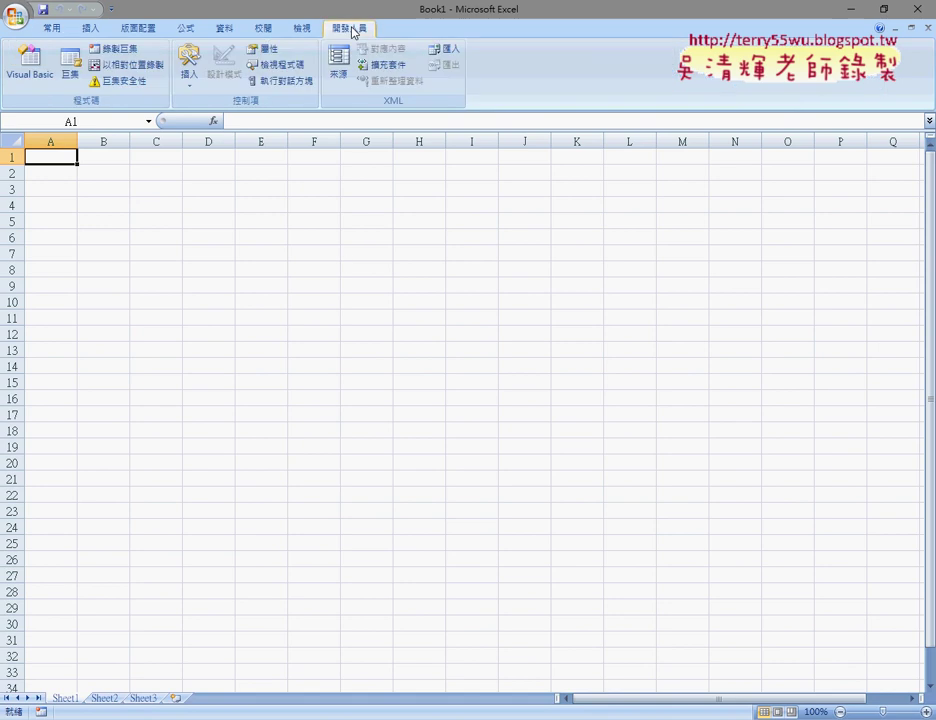
{"action": "left_click", "coordinate": [112, 10]}
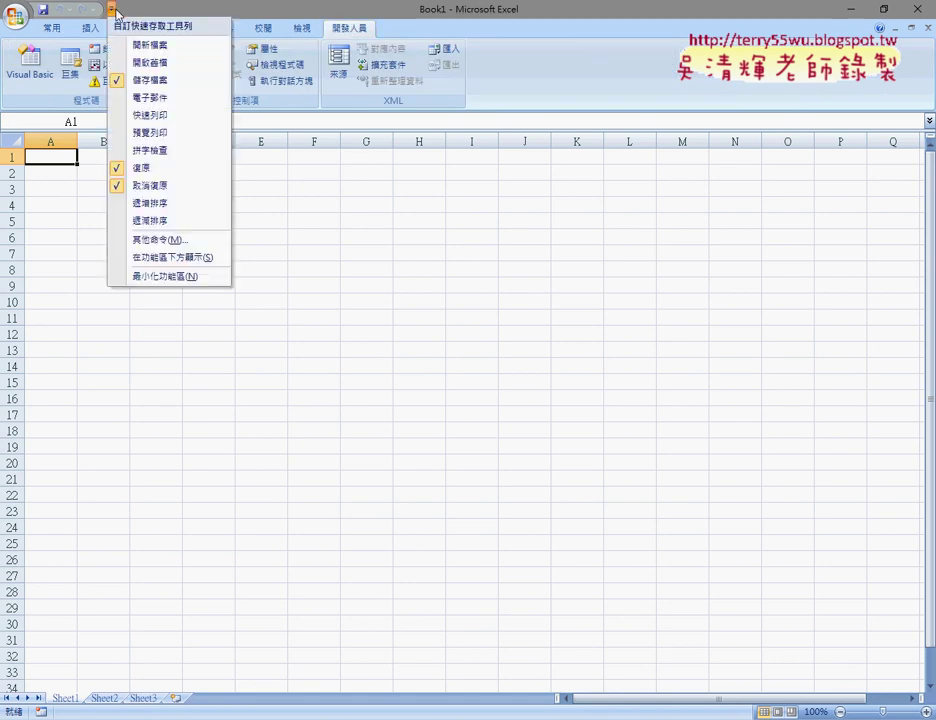
{"action": "left_click", "coordinate": [172, 241]}
{"action": "left_click", "coordinate": [178, 72]}
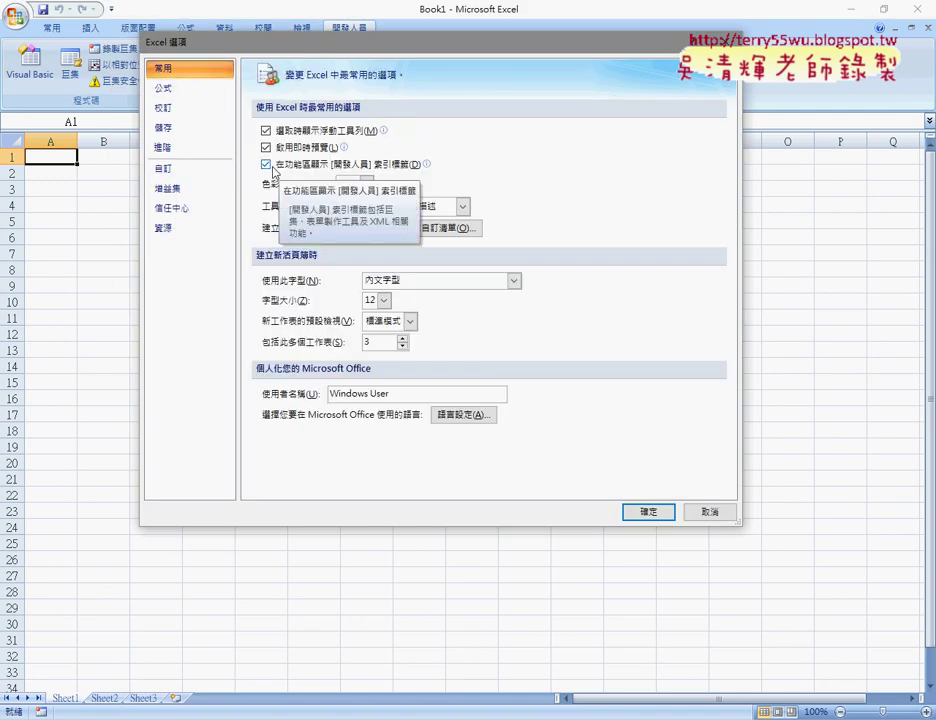
{"action": "left_click", "coordinate": [267, 165]}
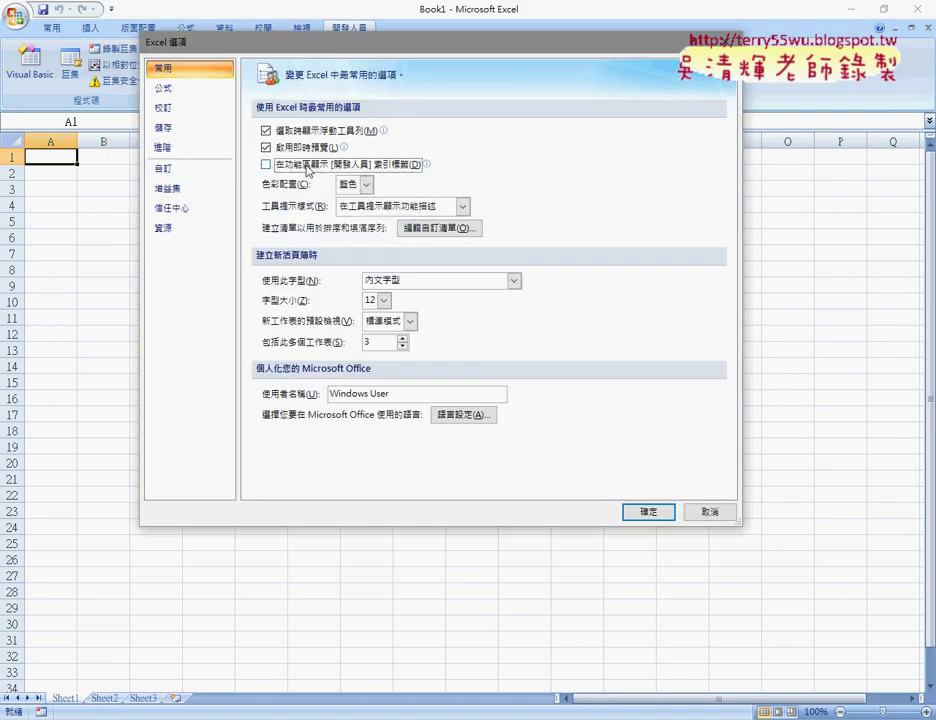
{"action": "left_click", "coordinate": [388, 166]}
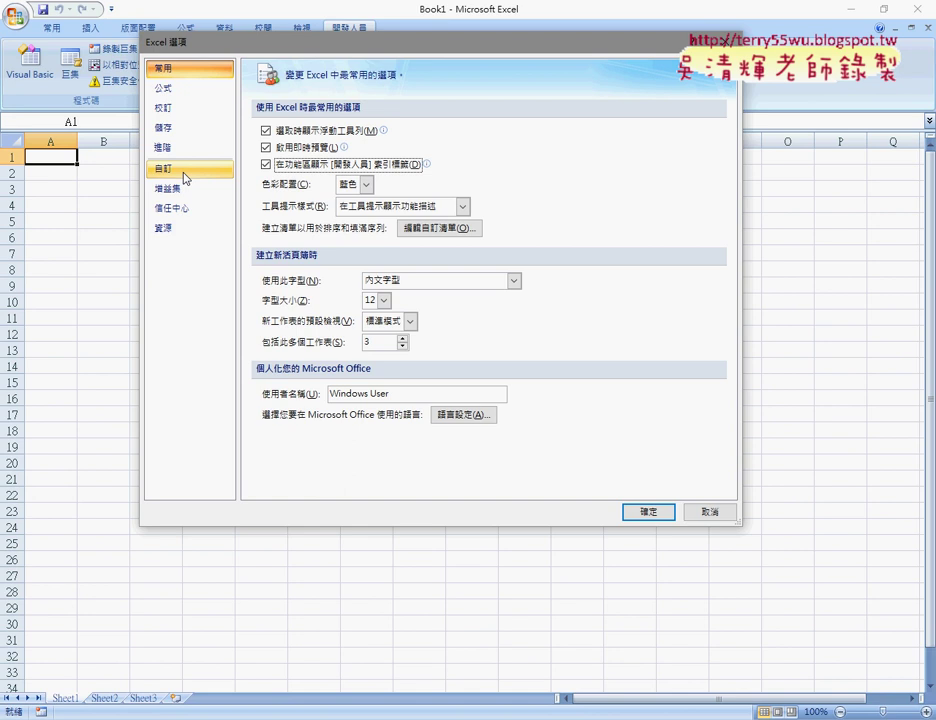
Step: Cancel the Excel Options dialog to return to the Book1 worksheet
{"action": "left_click", "coordinate": [710, 512]}
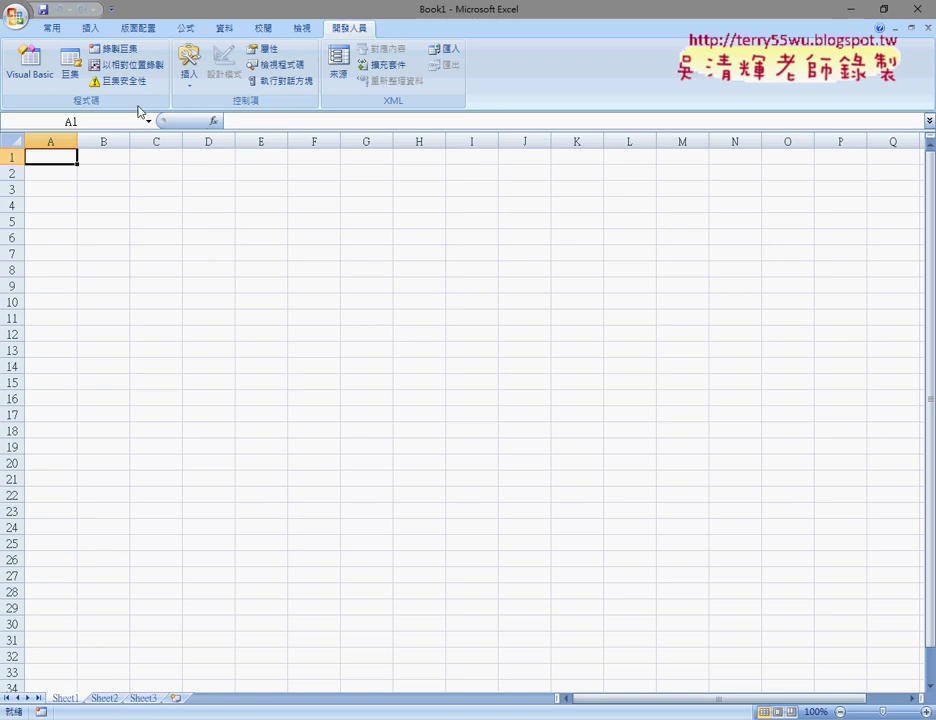
Step: Launch the Visual Basic editor from the Developer tab and move its window aside
{"action": "left_click", "coordinate": [35, 75]}
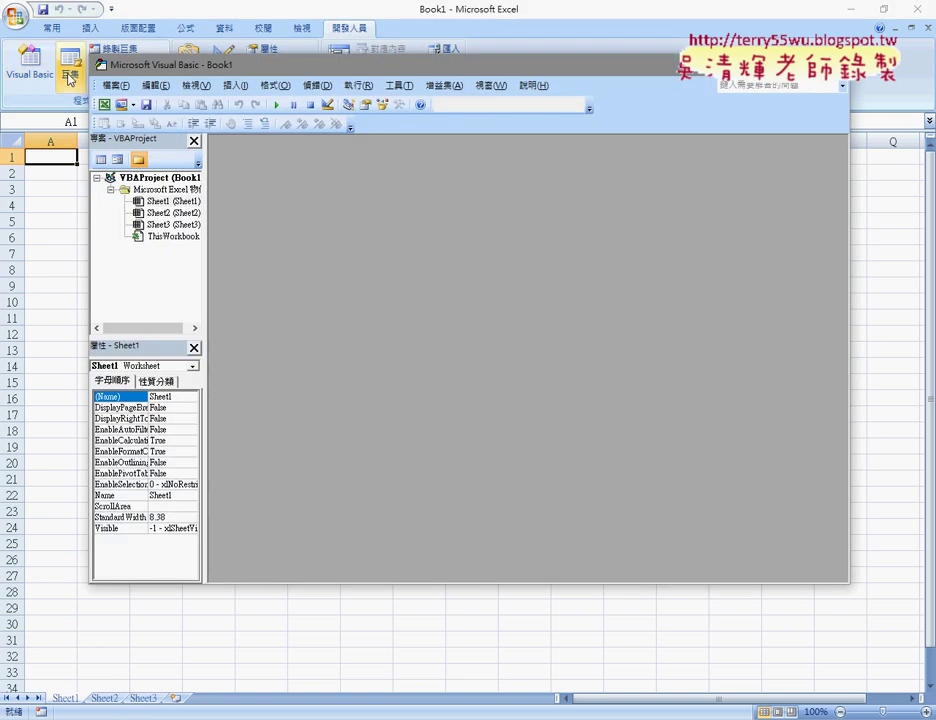
{"action": "left_click_drag", "start_coordinate": [216, 69], "coordinate": [295, 46]}
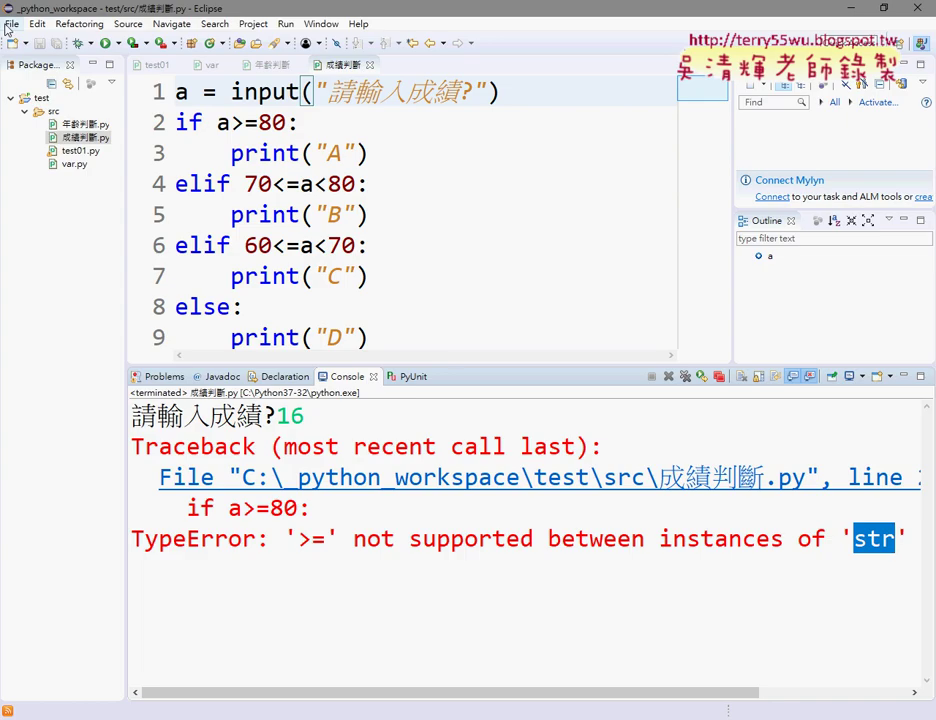
Step: Browse Eclipse's New > Other wizards and pick the PyDev Project wizard
{"action": "left_click", "coordinate": [12, 23]}
{"action": "mouse_move", "coordinate": [253, 23]}
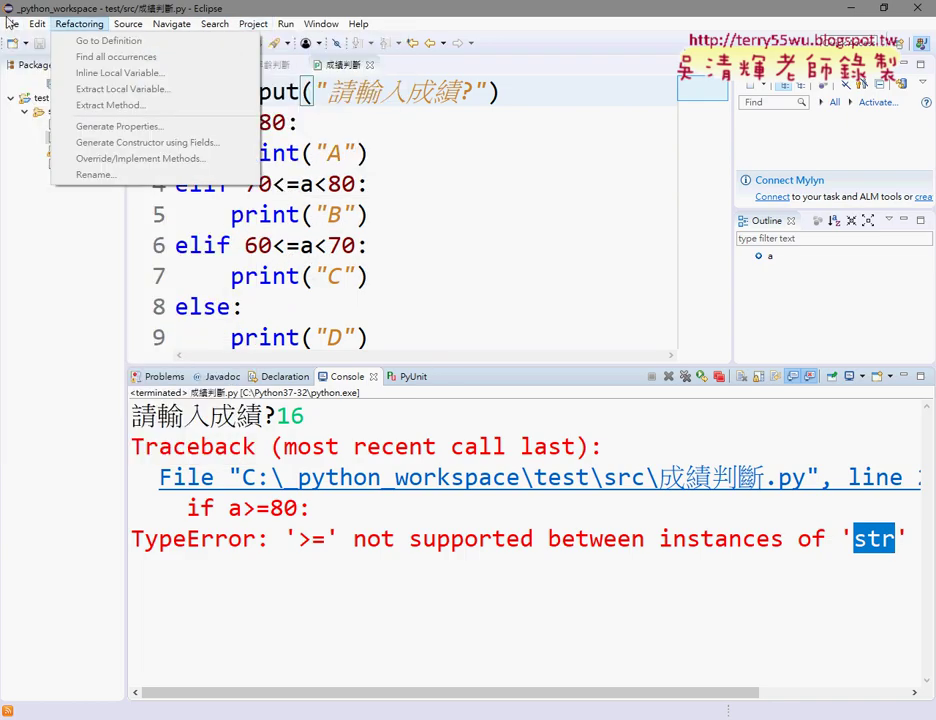
{"action": "mouse_move", "coordinate": [12, 23]}
{"action": "mouse_move", "coordinate": [75, 47]}
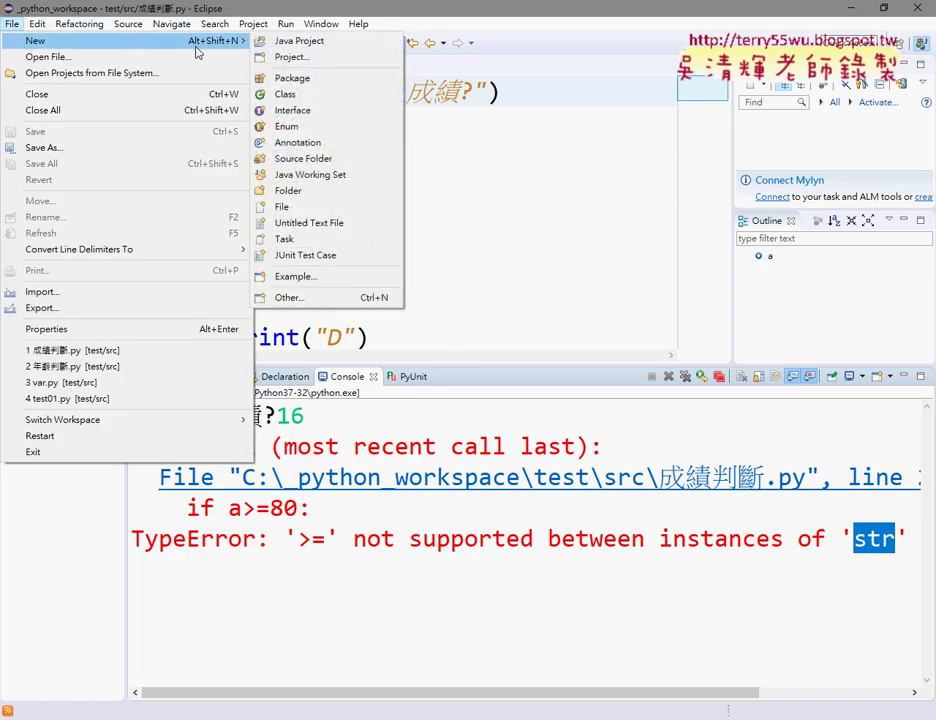
{"action": "left_click", "coordinate": [323, 297]}
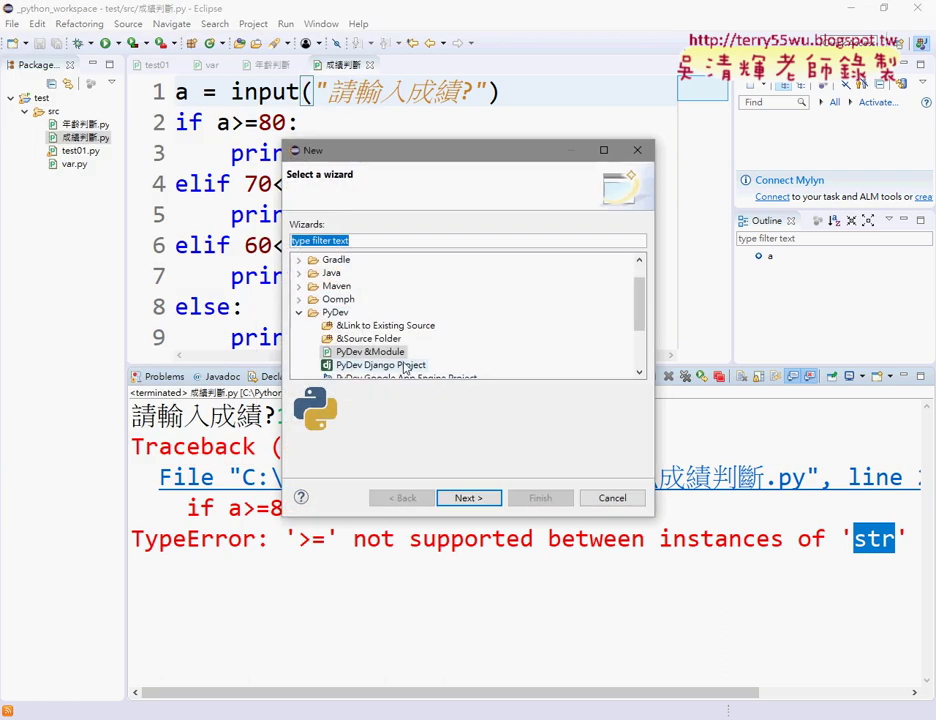
{"action": "scroll", "coordinate": [349, 370], "scroll_direction": "down", "scroll_amount": 2}
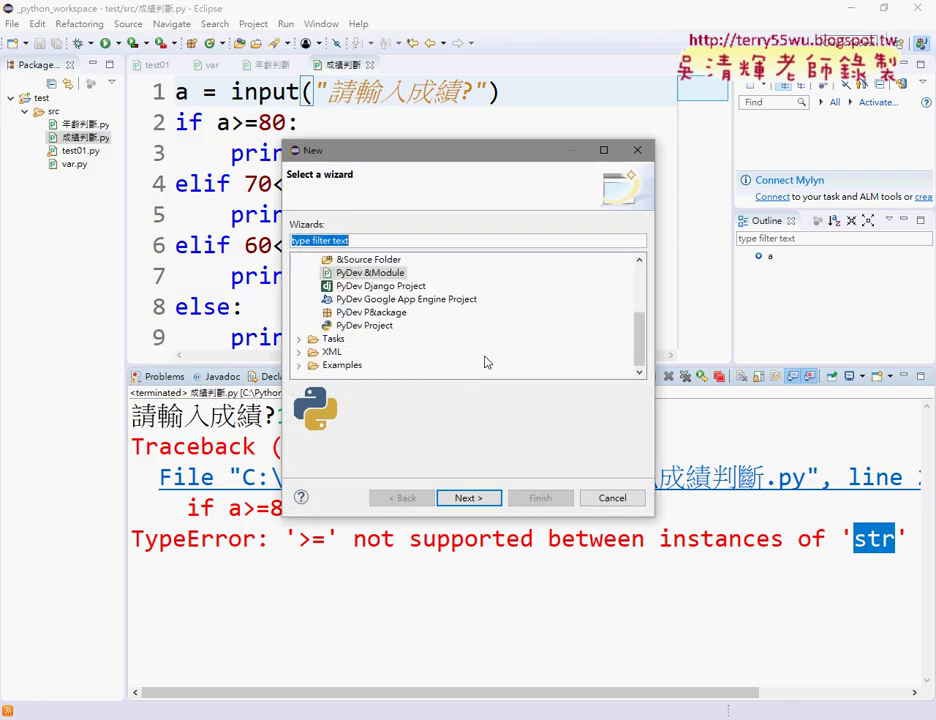
{"action": "left_click", "coordinate": [378, 326]}
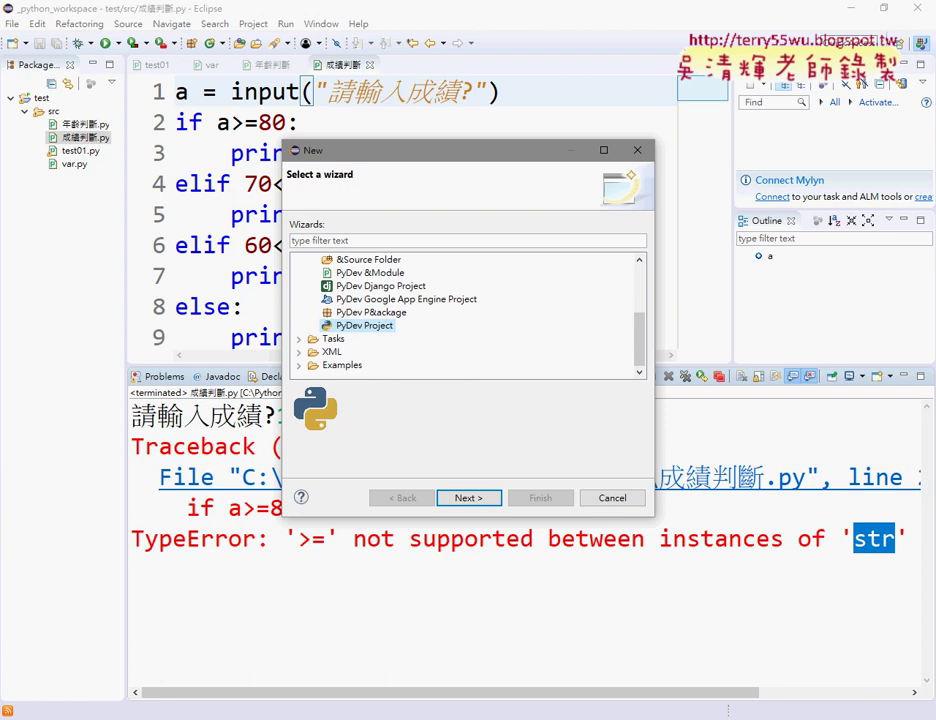
Step: Widen the Visual Basic editor's side panes, select the Book1 project, and dismiss the wizard
{"action": "mouse_move", "coordinate": [286, 719]}
{"action": "left_click", "coordinate": [325, 640]}
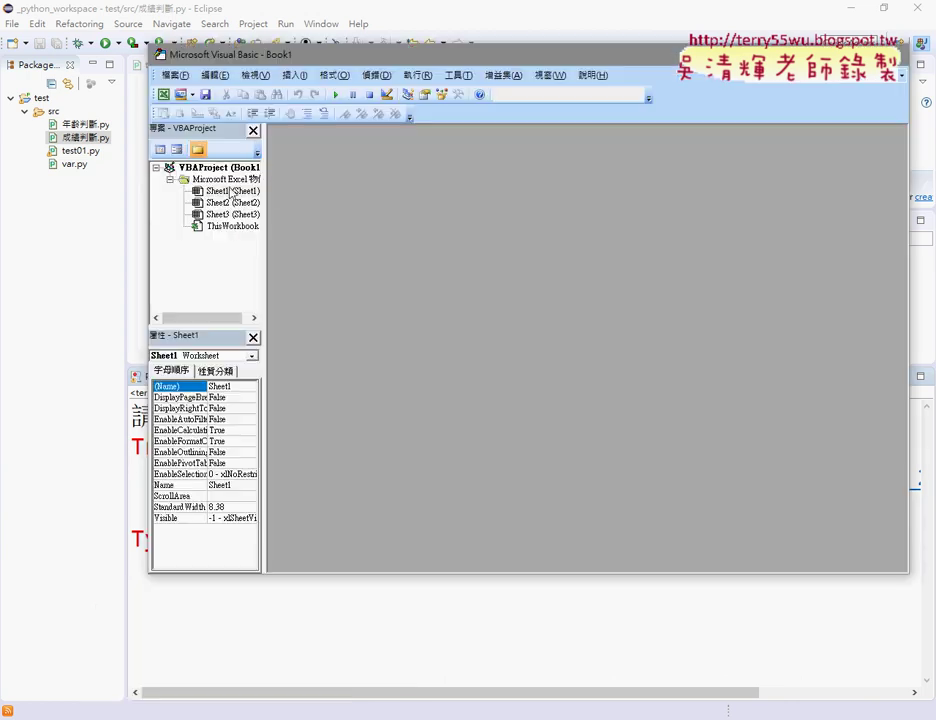
{"action": "left_click_drag", "start_coordinate": [262, 182], "coordinate": [325, 186]}
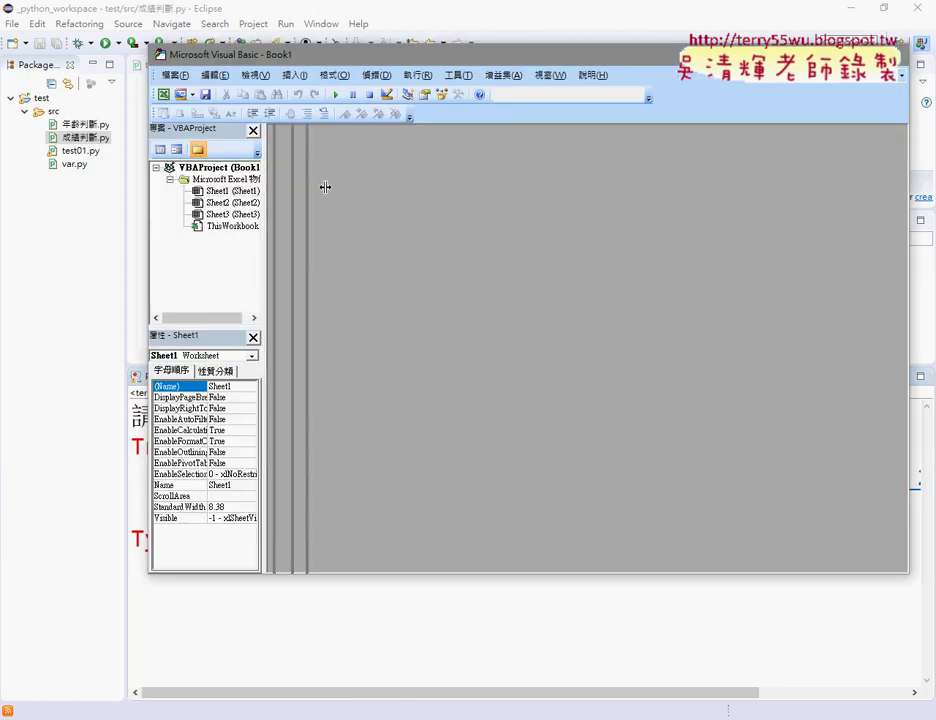
{"action": "left_click", "coordinate": [258, 168]}
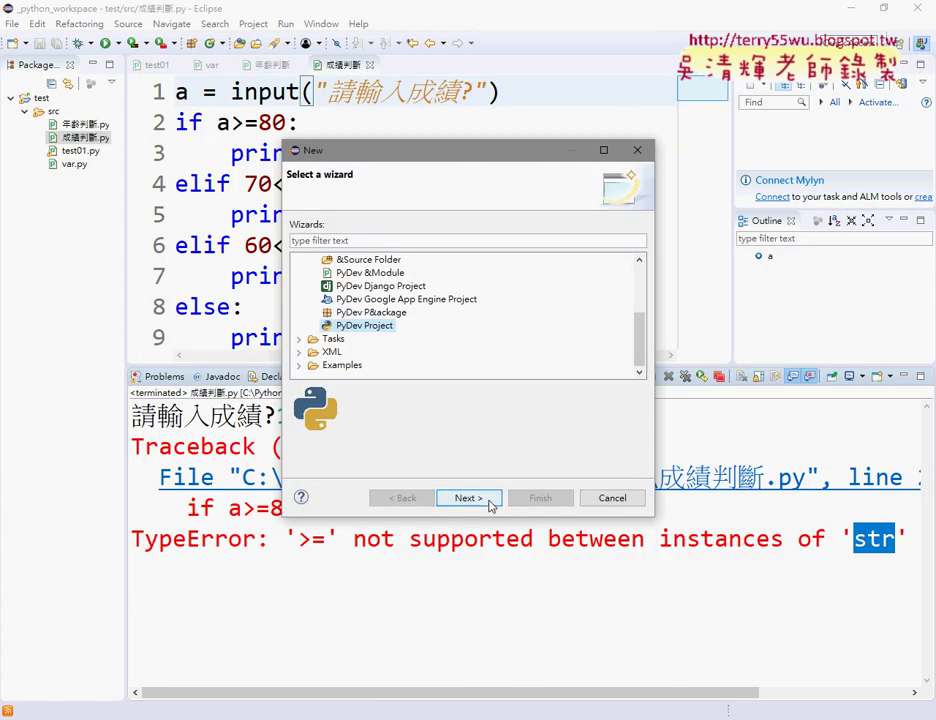
{"action": "left_click", "coordinate": [597, 498]}
Step: Open and cancel the new-item wizard from the src folder, then return to the Visual Basic editor
{"action": "right_click", "coordinate": [54, 115]}
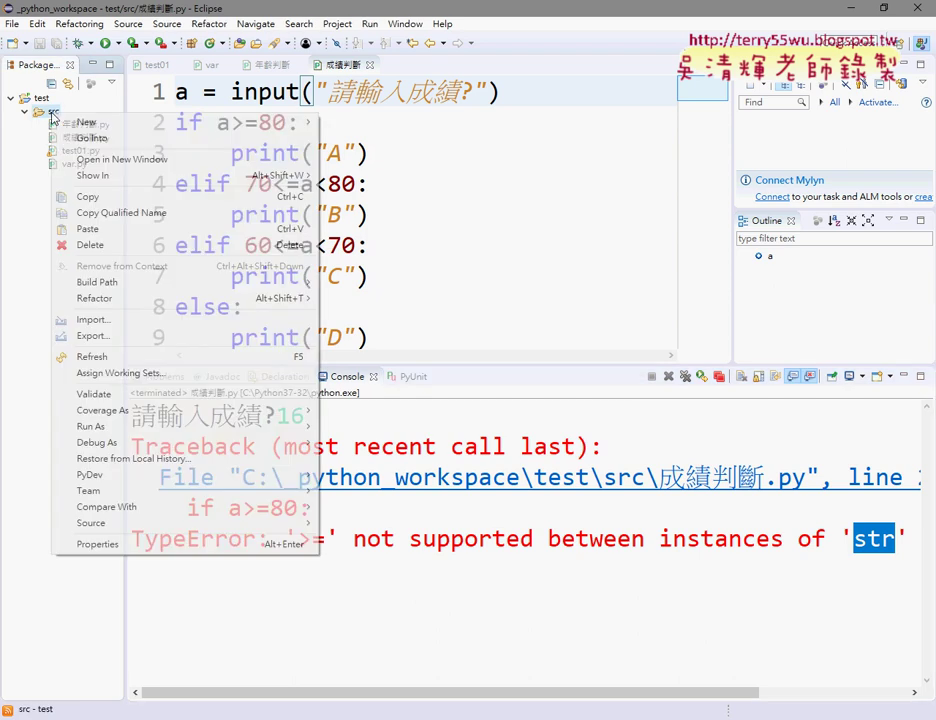
{"action": "mouse_move", "coordinate": [300, 122]}
{"action": "left_click", "coordinate": [393, 379]}
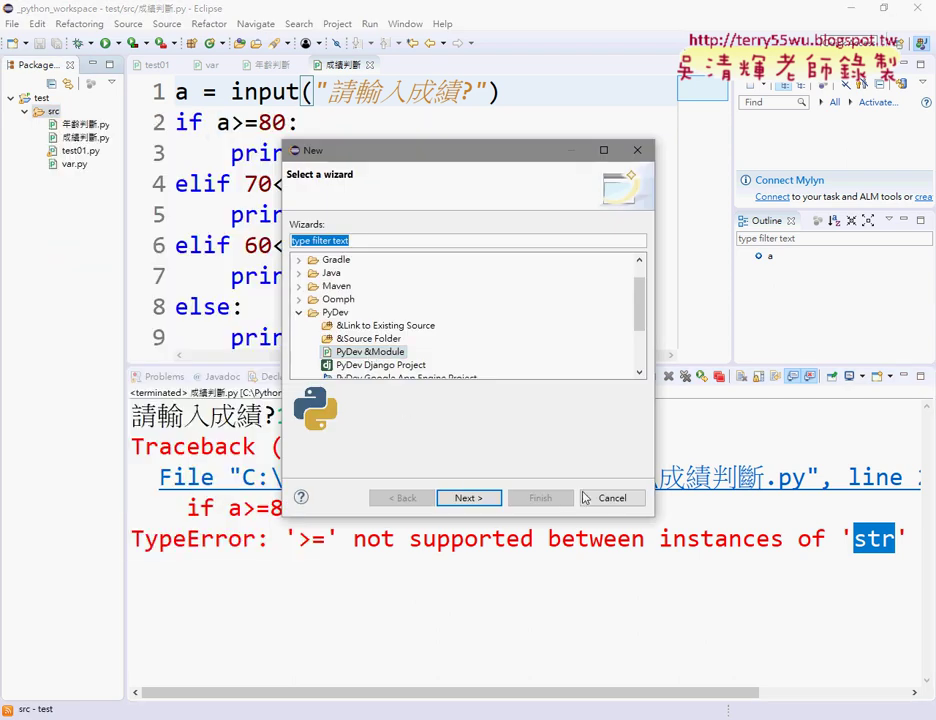
{"action": "left_click", "coordinate": [592, 497]}
{"action": "mouse_move", "coordinate": [165, 716]}
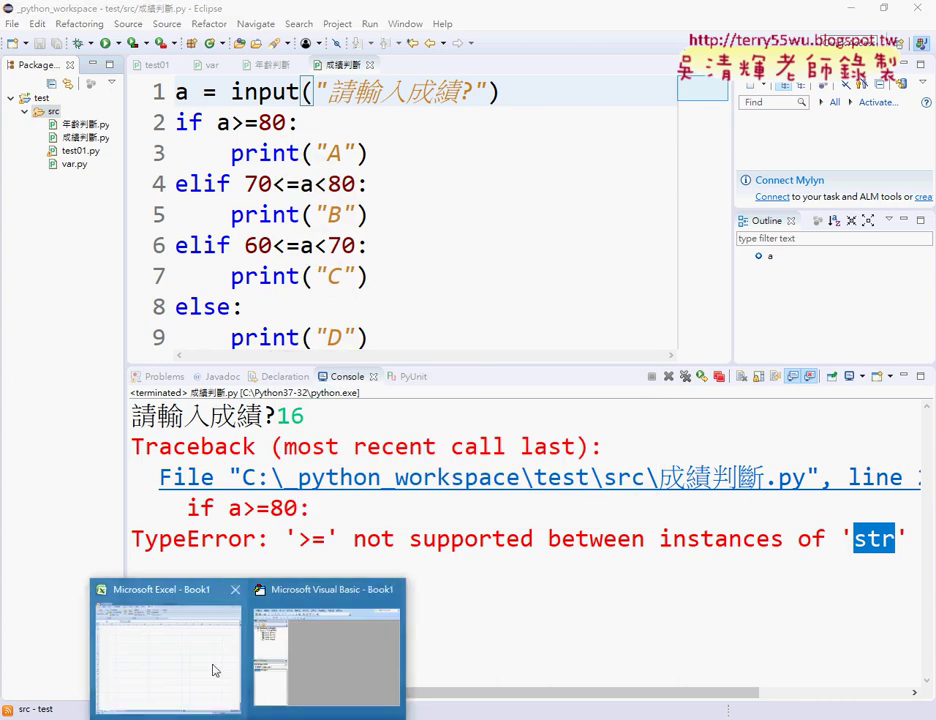
{"action": "left_click", "coordinate": [300, 630]}
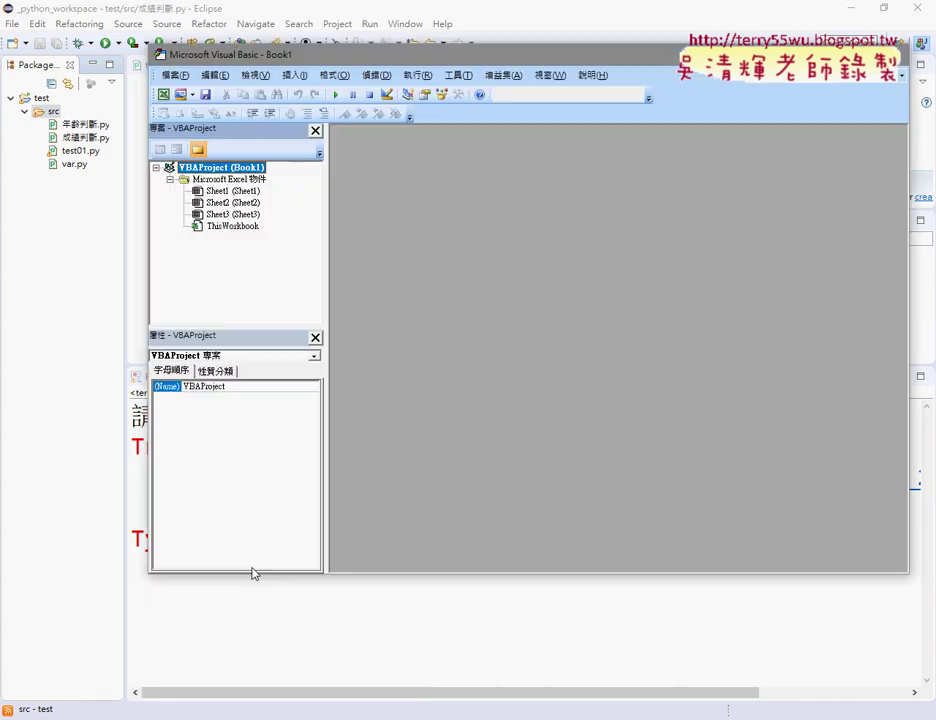
Step: Insert Module1 through Sheet2's context menu and widen its empty code window
{"action": "right_click", "coordinate": [216, 204]}
{"action": "mouse_move", "coordinate": [202, 274]}
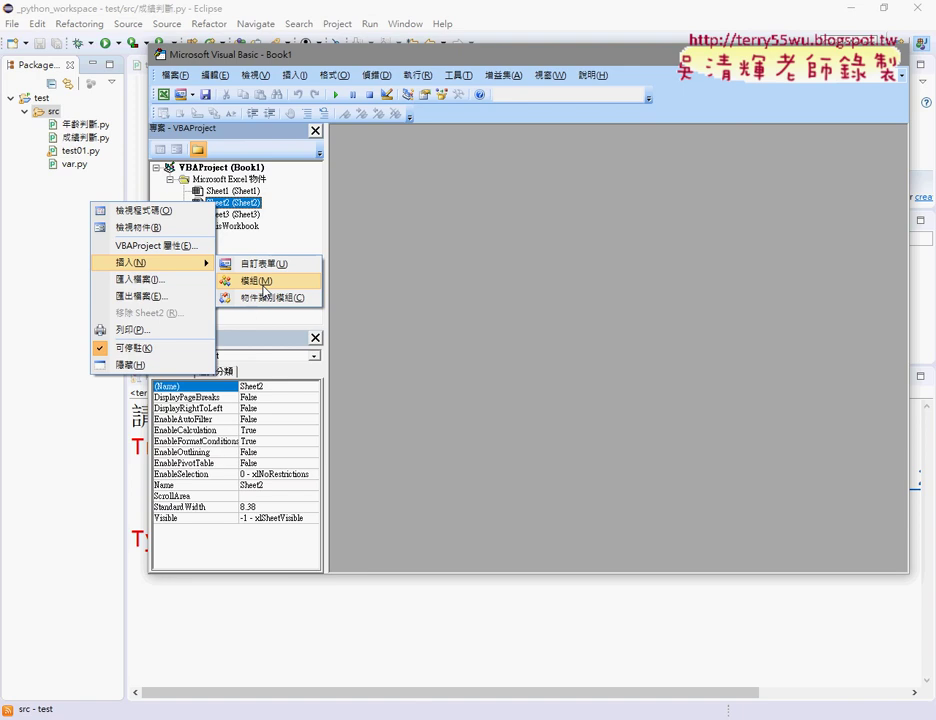
{"action": "left_click", "coordinate": [263, 286]}
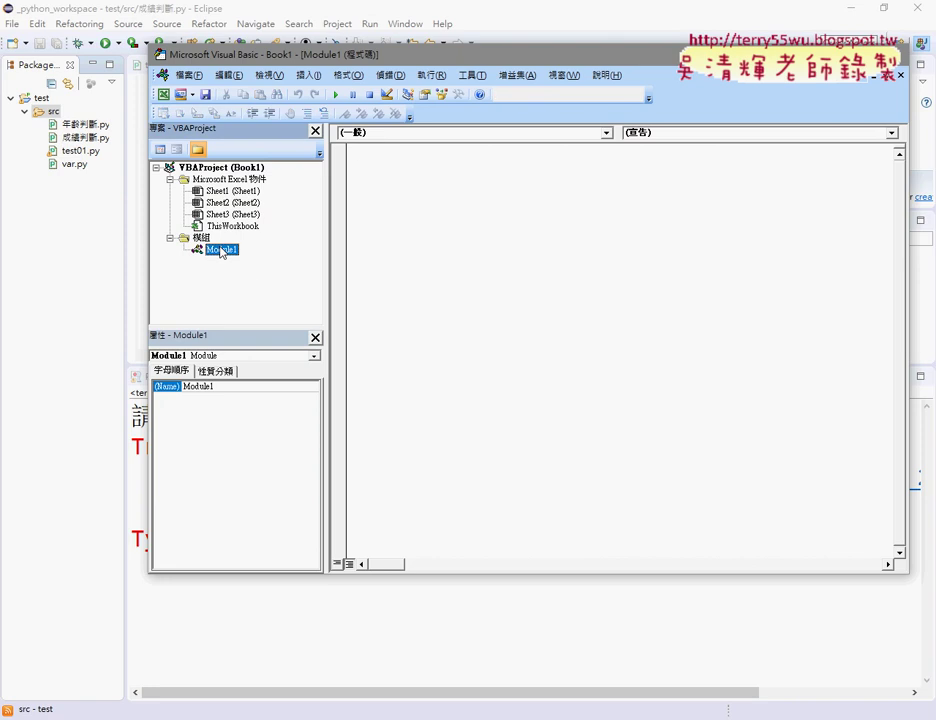
{"action": "left_click", "coordinate": [418, 251]}
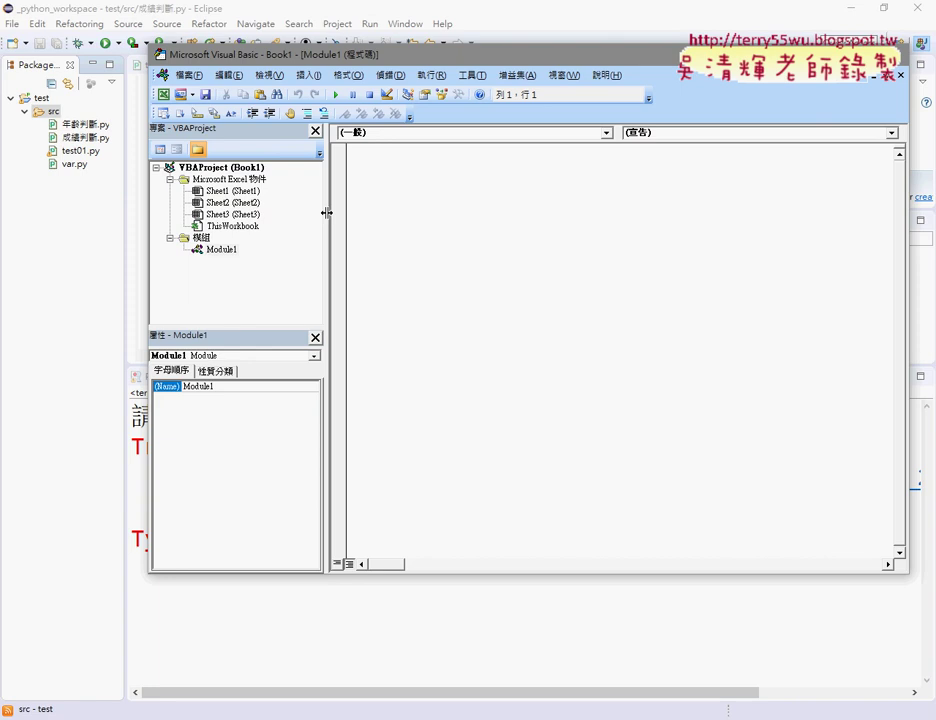
{"action": "left_click_drag", "start_coordinate": [326, 212], "coordinate": [285, 212]}
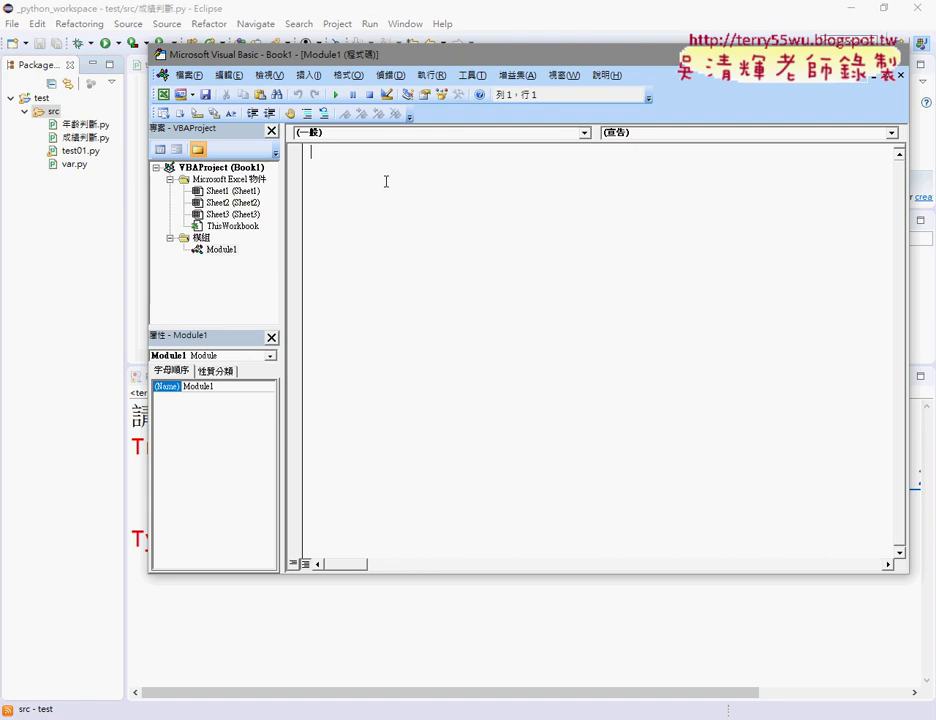
Step: Insert a Public Sub procedure named 年齡判斷 into Module1
{"action": "left_click", "coordinate": [302, 80]}
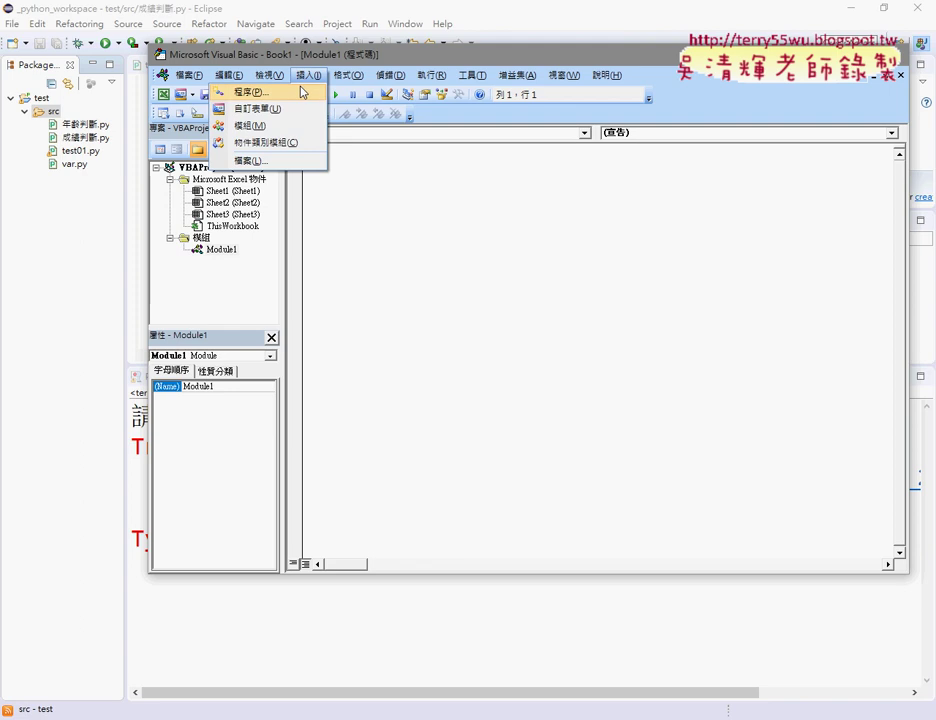
{"action": "left_click", "coordinate": [303, 91]}
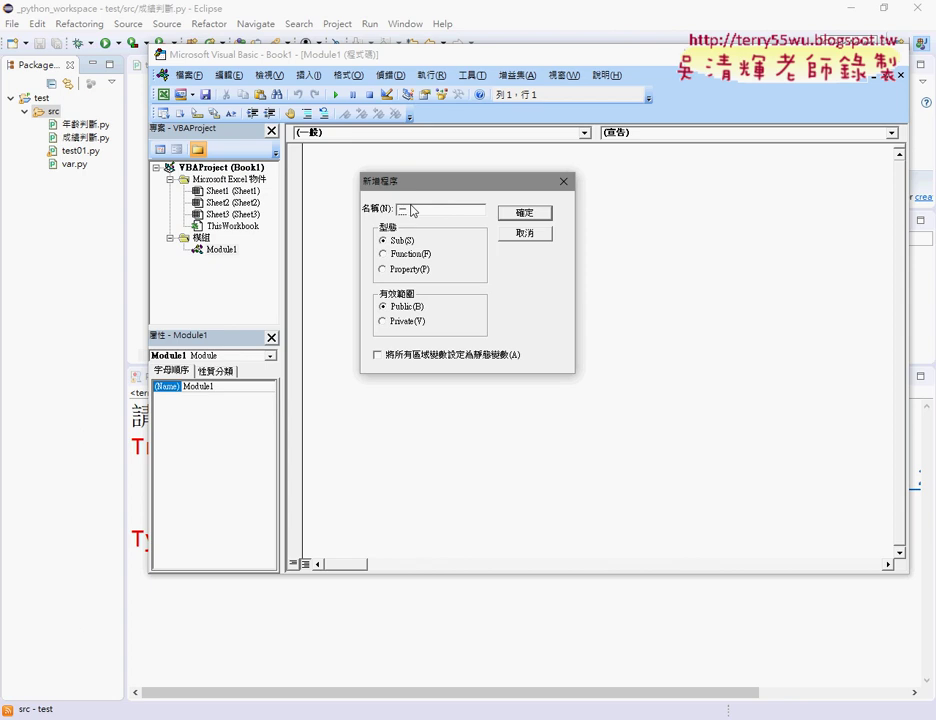
{"action": "type", "text": "年ㄌ一"}
{"action": "type", "text": "齡判ㄉ"}
{"action": "type", "text": "斷"}
{"action": "key", "text": "Return"}
{"action": "key", "text": "Return"}
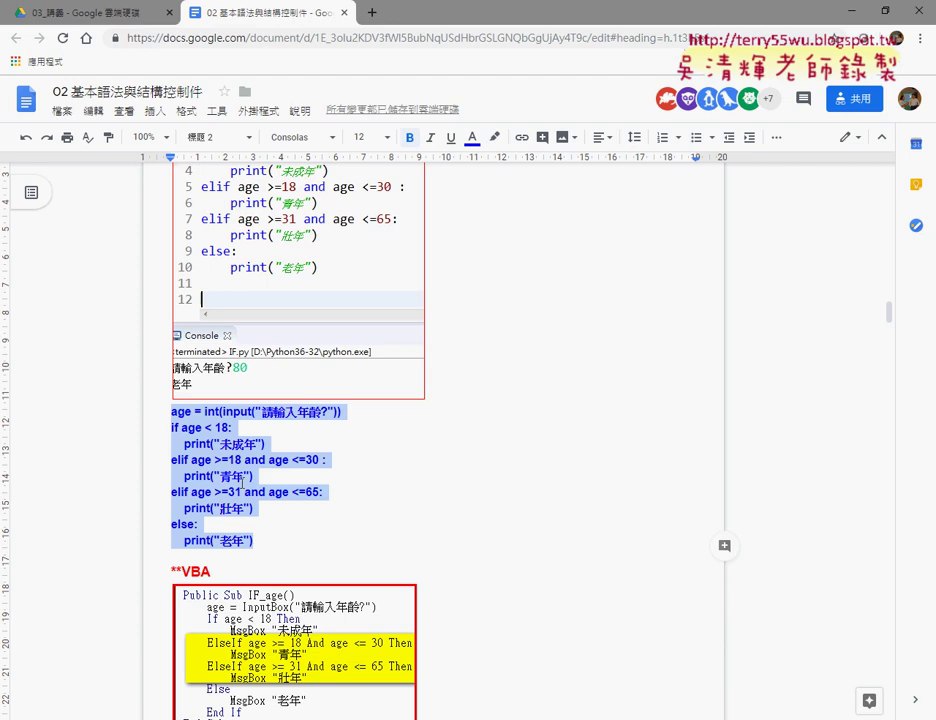
Step: Copy the selected Python age code in Google Docs and minimize Chrome
{"action": "right_click", "coordinate": [237, 480]}
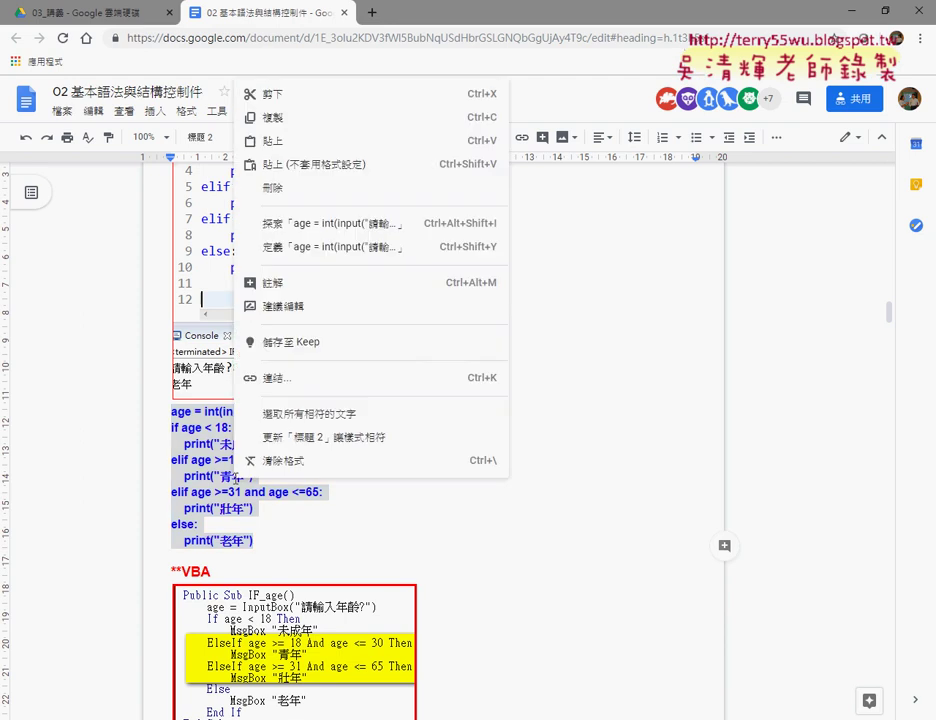
{"action": "left_click", "coordinate": [317, 122]}
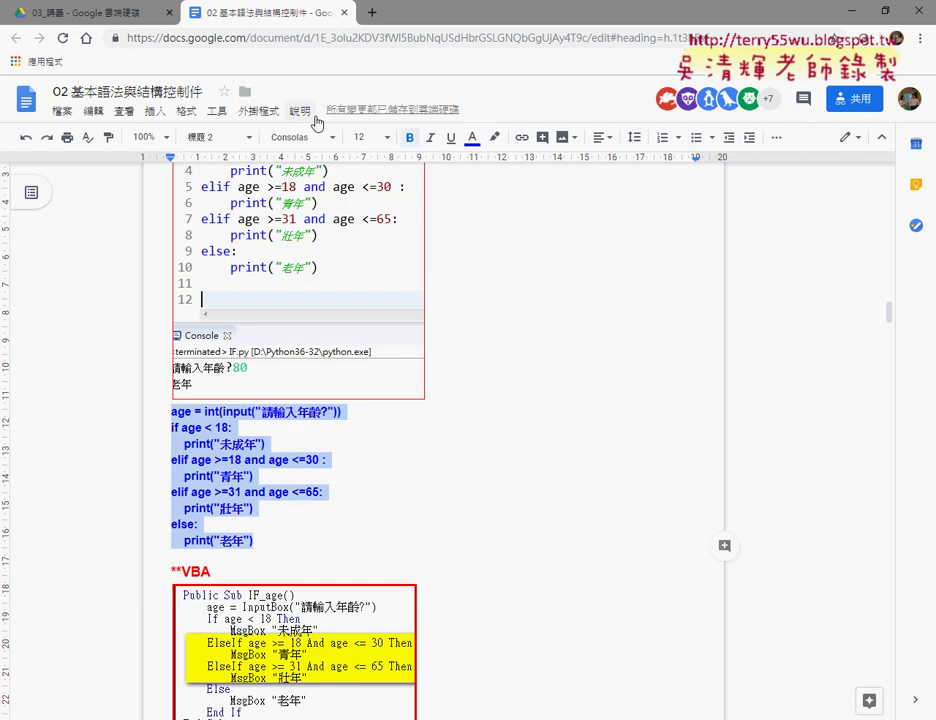
{"action": "left_click", "coordinate": [851, 10]}
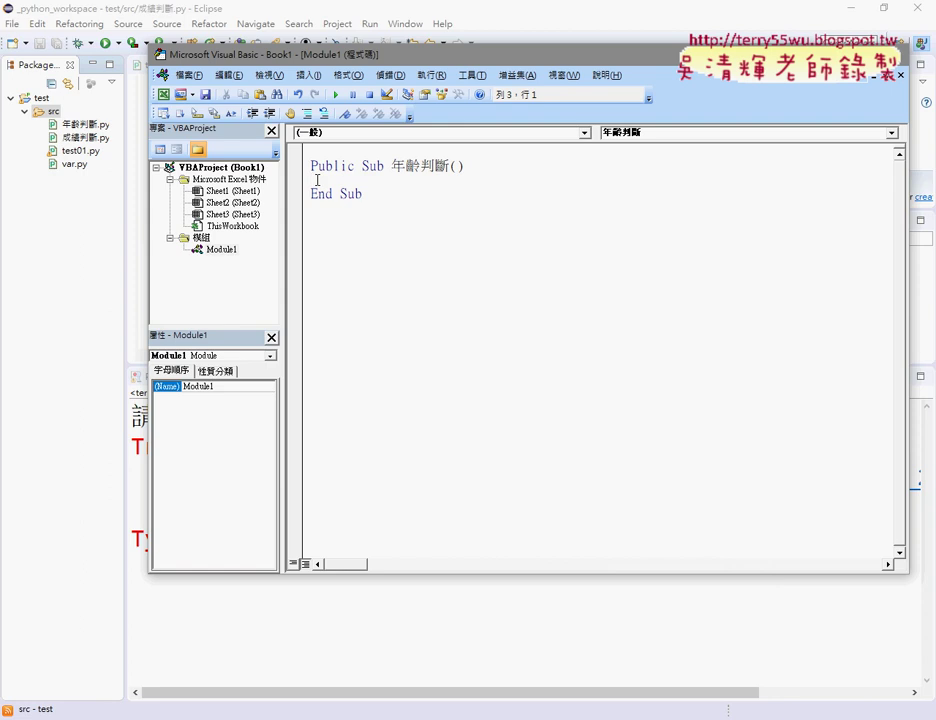
Step: Paste the Python code inside 年齡判斷 and indent the pasted lines one level
{"action": "type", "text": "age = int(input(\"請輸入年齡?\")) if age < 18:     Print (\"未成年\") elif age >= 18 And age <= 30:     Print (\"青年\") elif age >= 31 And age <= 65:     Print (\"壯年\") Else:     Print (\"老年\")"}
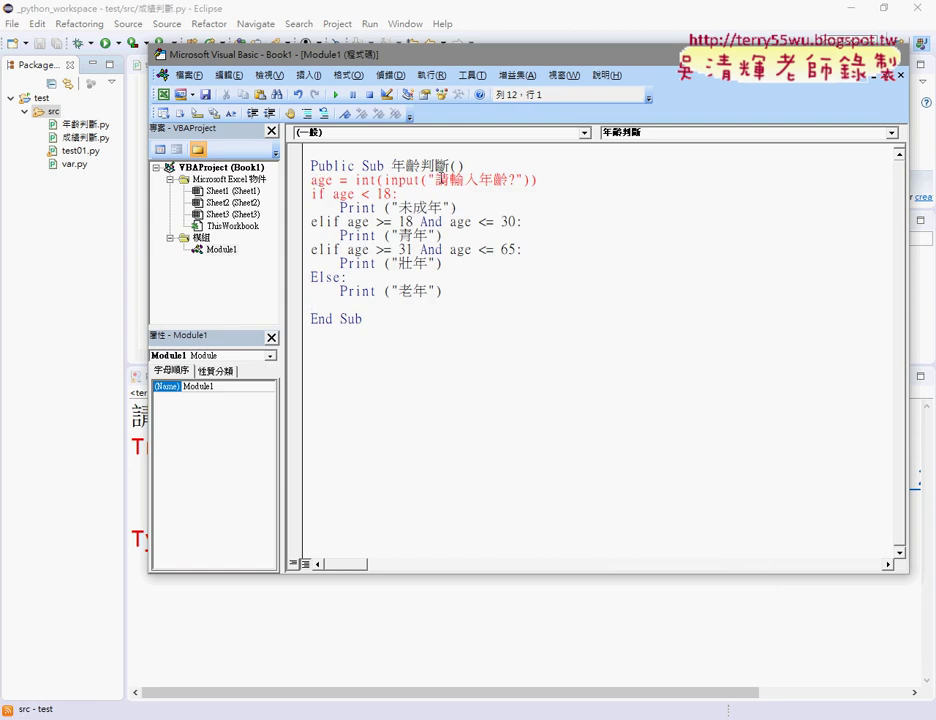
{"action": "left_click_drag", "start_coordinate": [468, 294], "coordinate": [315, 182]}
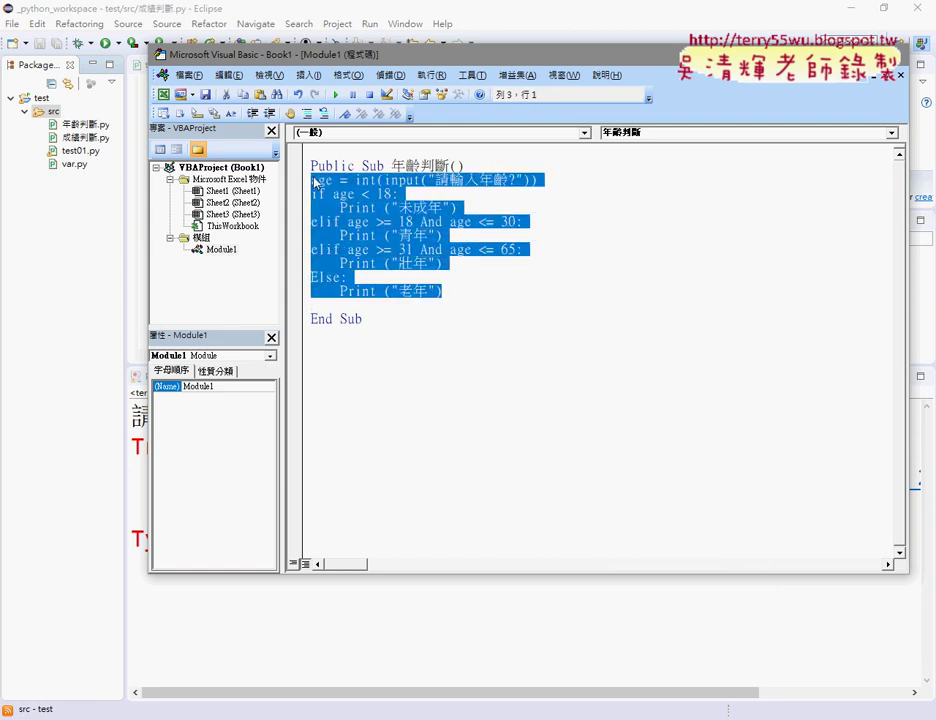
{"action": "key", "text": "Tab"}
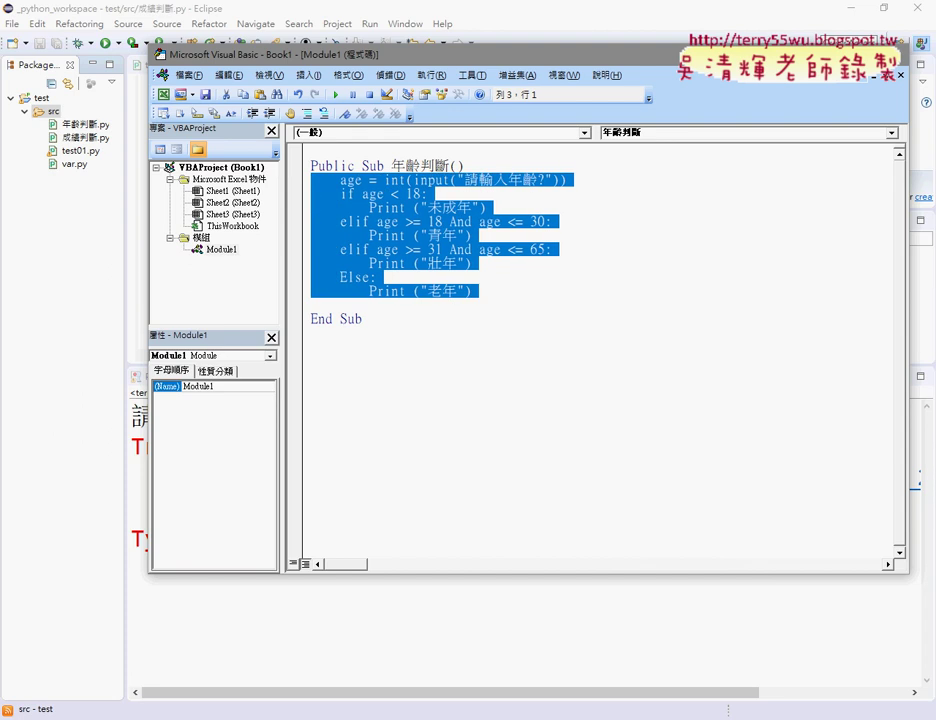
{"action": "left_click", "coordinate": [495, 284]}
{"action": "left_click", "coordinate": [495, 293]}
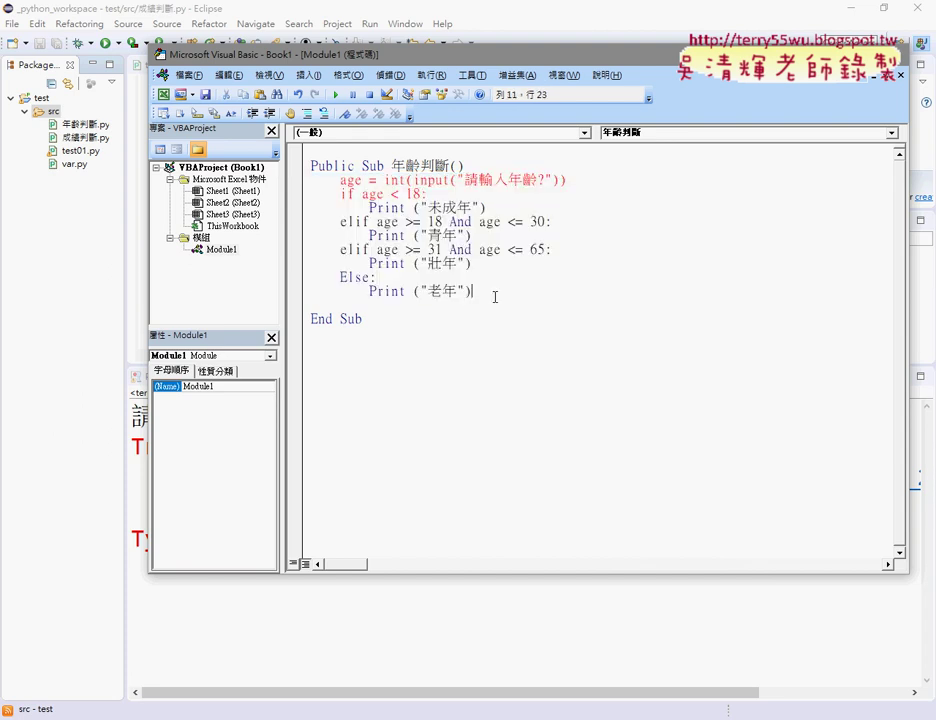
Step: Remove int( and ) from the age line and change input to InputBox
{"action": "double_click", "coordinate": [349, 181]}
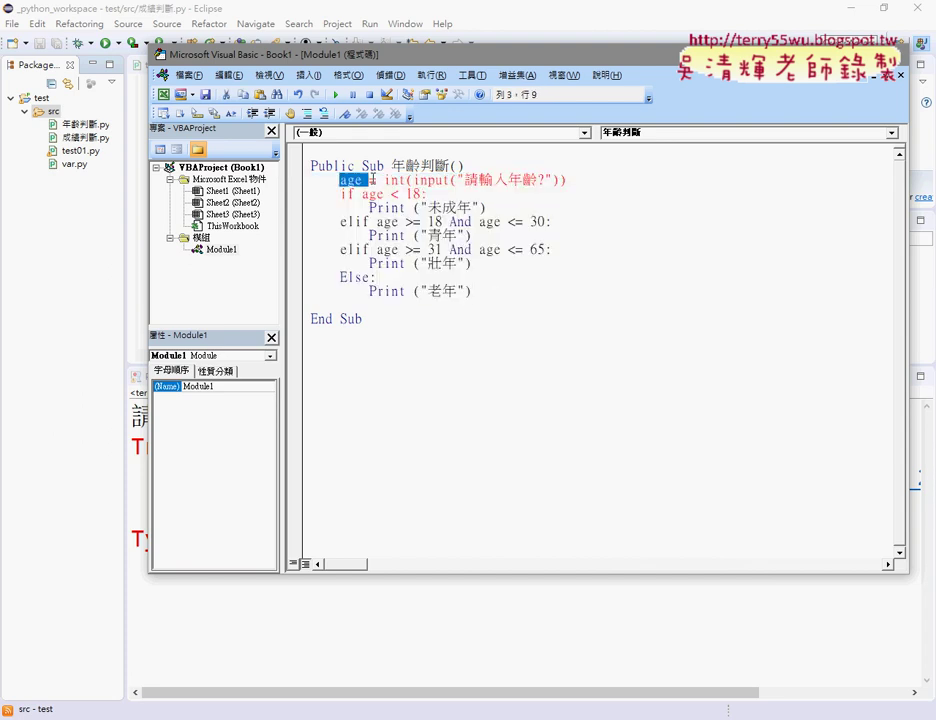
{"action": "left_click", "coordinate": [405, 181]}
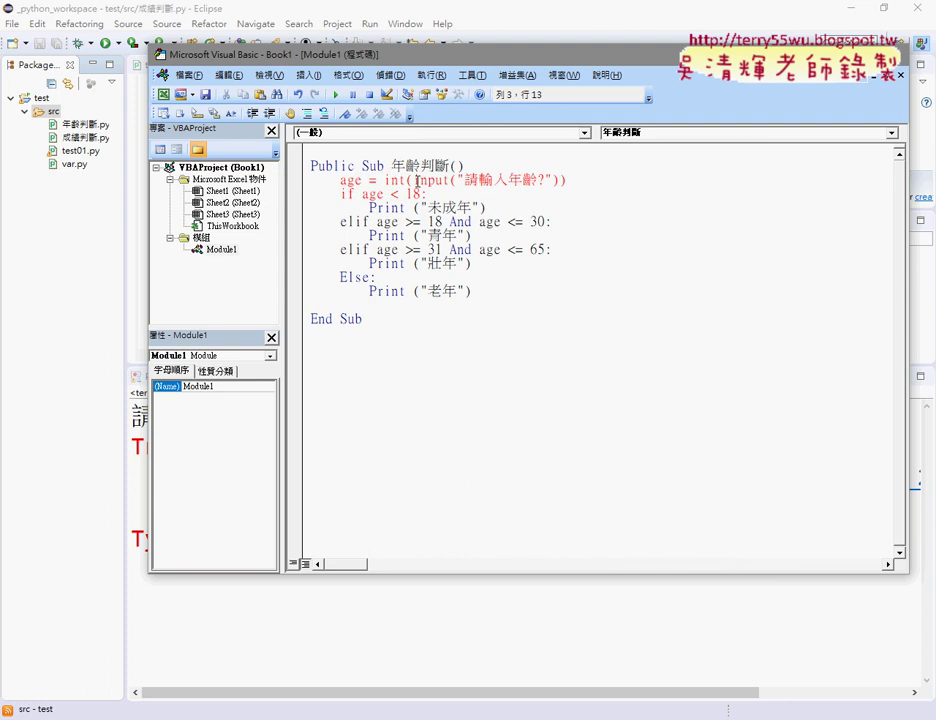
{"action": "left_click", "coordinate": [412, 180]}
{"action": "left_click_drag", "start_coordinate": [414, 180], "coordinate": [383, 180]}
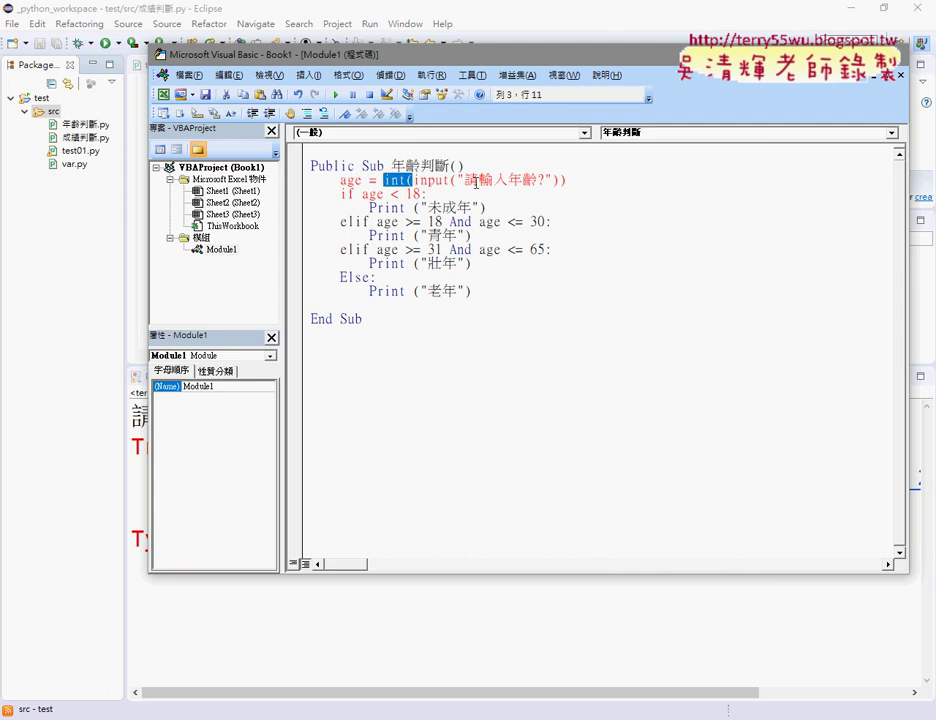
{"action": "key", "text": "Delete"}
{"action": "key", "text": "End"}
{"action": "key", "text": "BackSpace"}
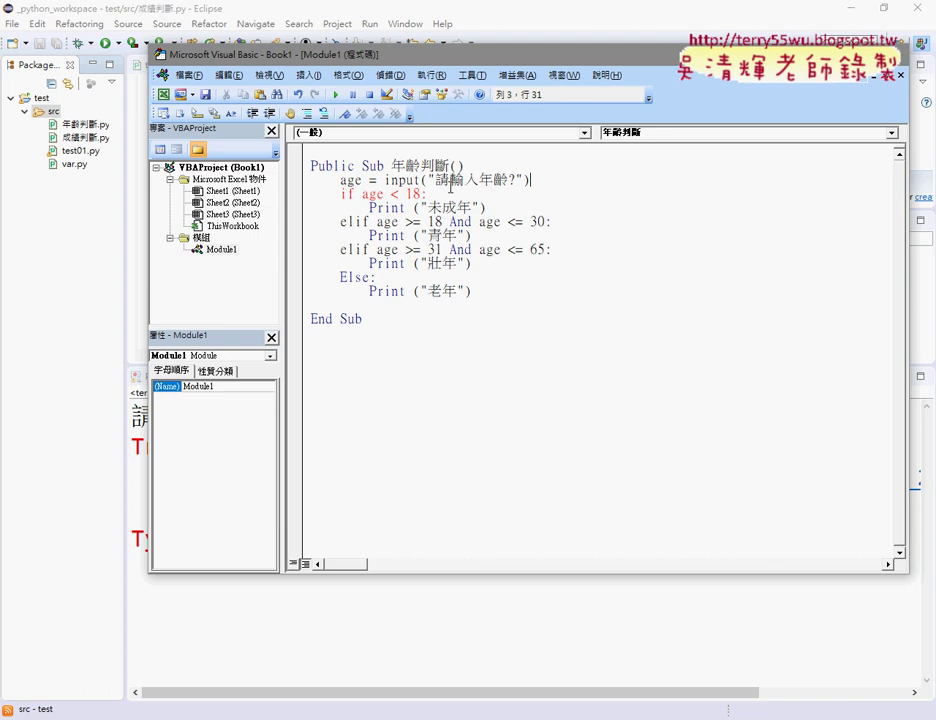
{"action": "left_click", "coordinate": [415, 180]}
{"action": "type", "text": "b"}
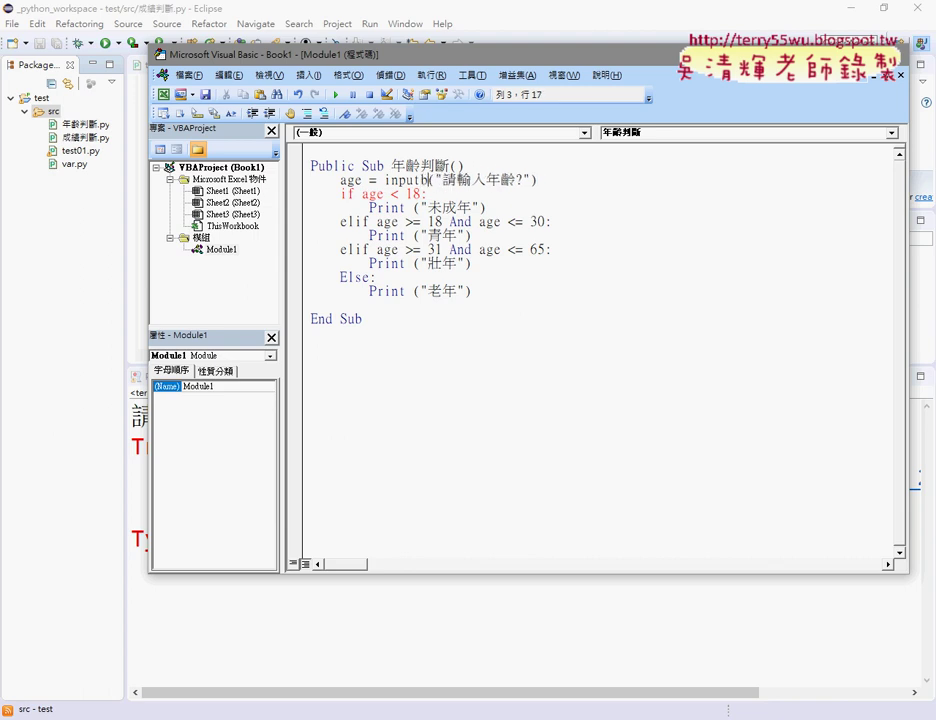
{"action": "type", "text": "ox"}
Step: Replace the colon on the if age < 18 line with Then
{"action": "left_click", "coordinate": [427, 194]}
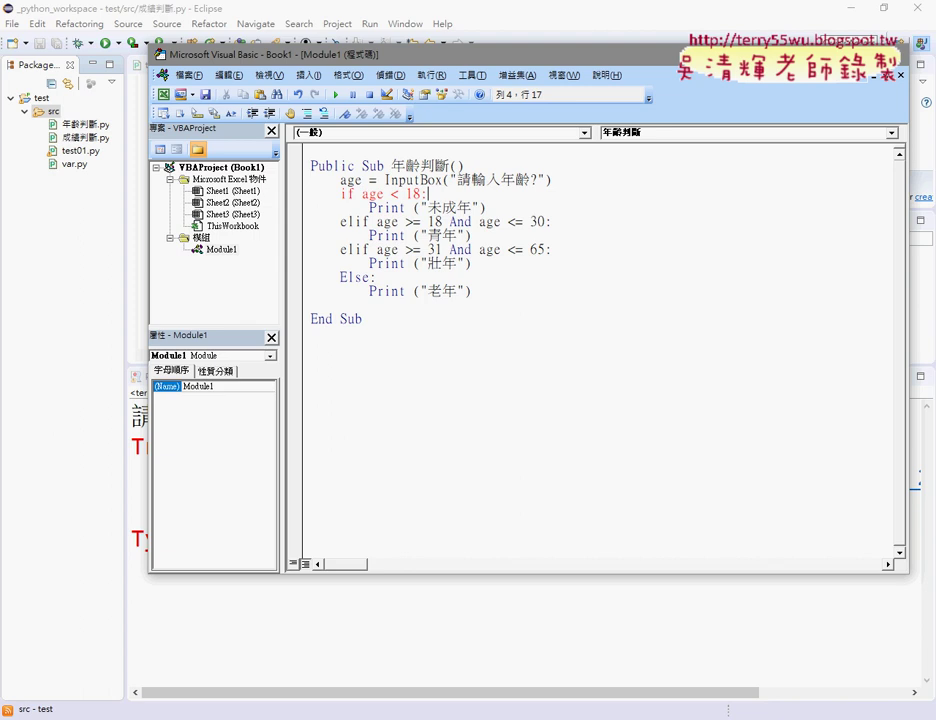
{"action": "left_click_drag", "start_coordinate": [450, 165], "coordinate": [385, 181]}
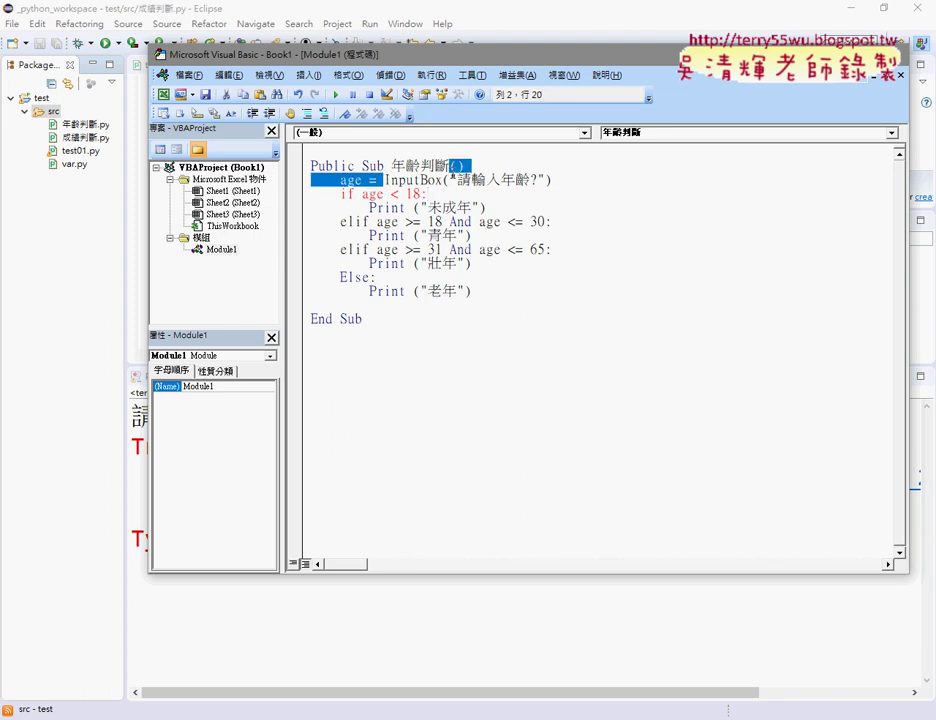
{"action": "double_click", "coordinate": [408, 181]}
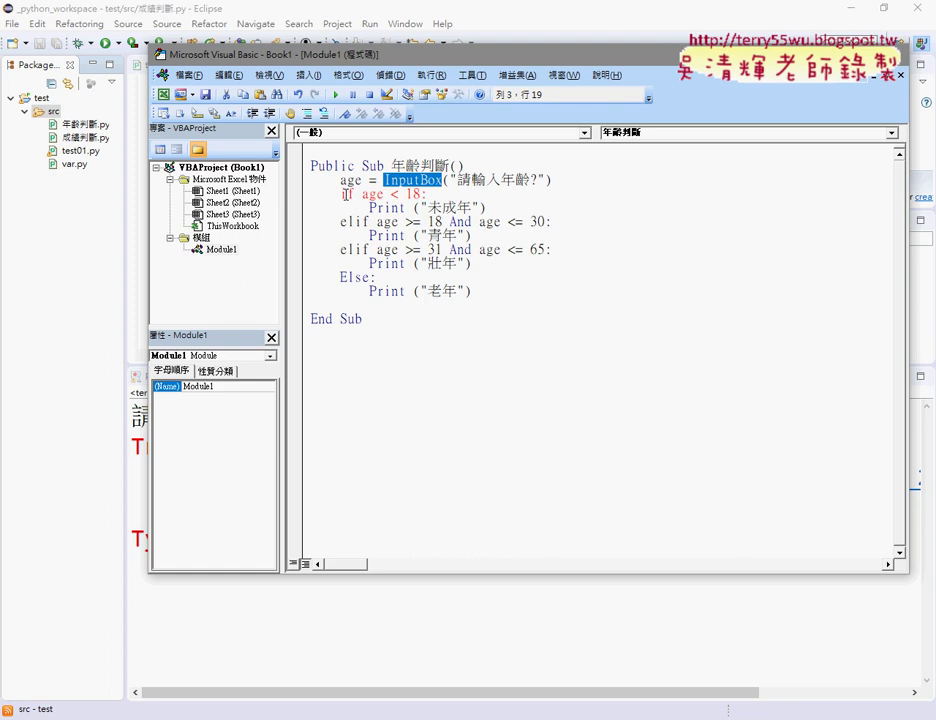
{"action": "mouse_move", "coordinate": [358, 194]}
{"action": "left_mouse_down"}
{"action": "mouse_move", "coordinate": [426, 183]}
{"action": "mouse_move", "coordinate": [421, 194]}
{"action": "left_mouse_up"}
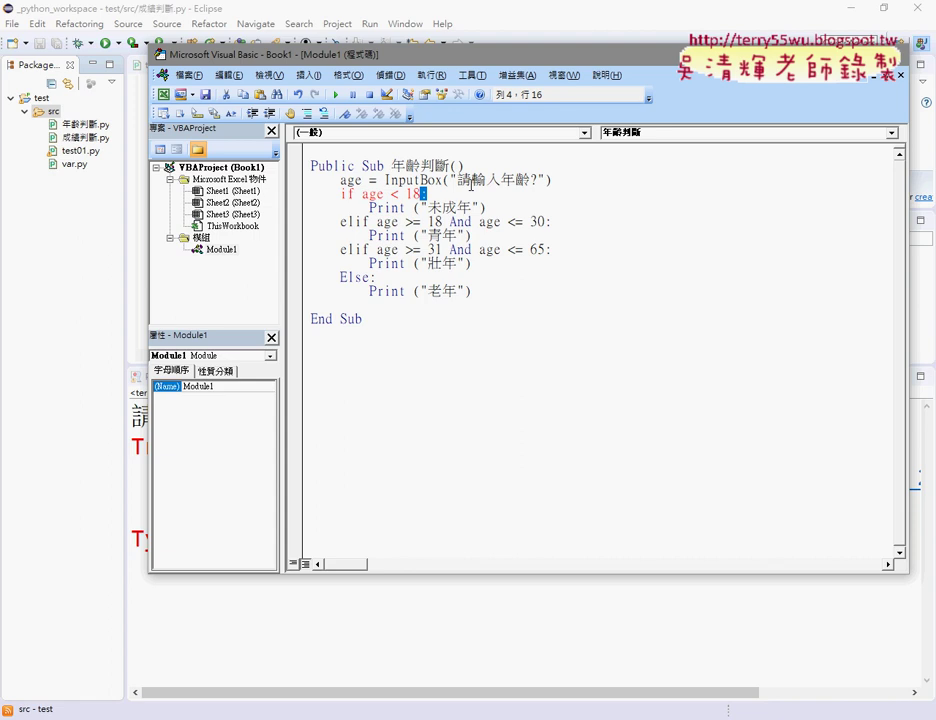
{"action": "type", "text": "the"}
{"action": "type", "text": "n"}
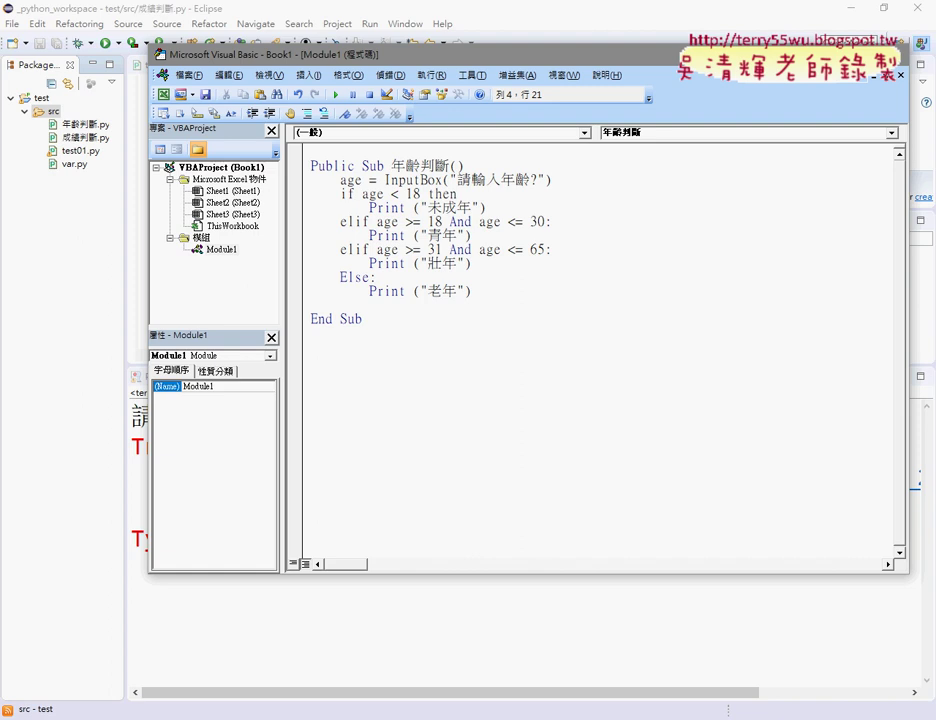
{"action": "left_click", "coordinate": [449, 221]}
{"action": "left_click", "coordinate": [355, 221]}
Step: Change the first elif to ElseIf and replace its colon after 30 with Then
{"action": "type", "text": "se"}
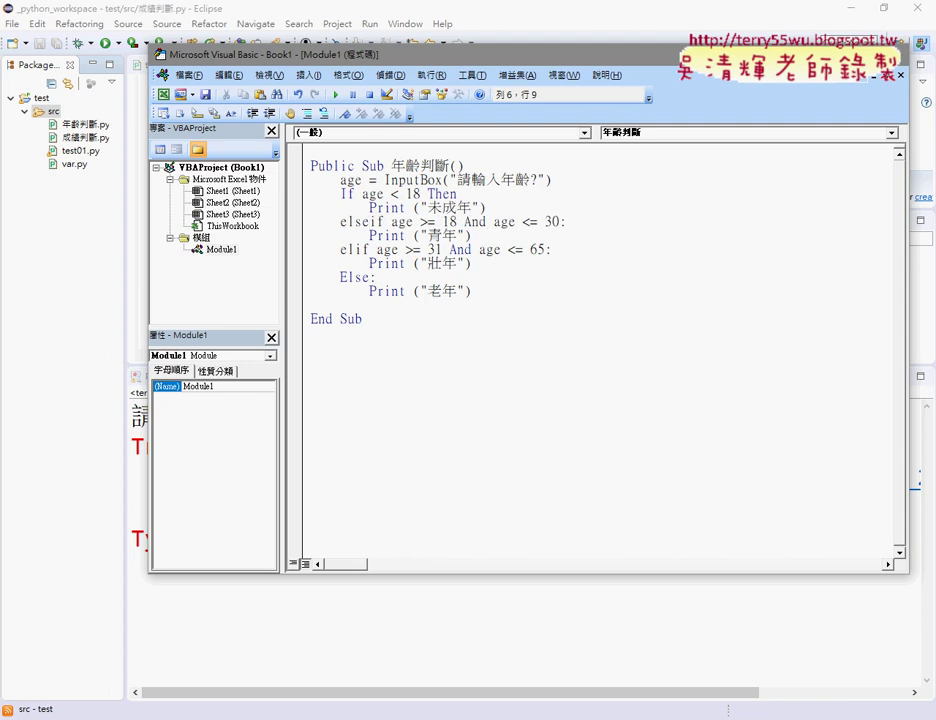
{"action": "left_click", "coordinate": [470, 185]}
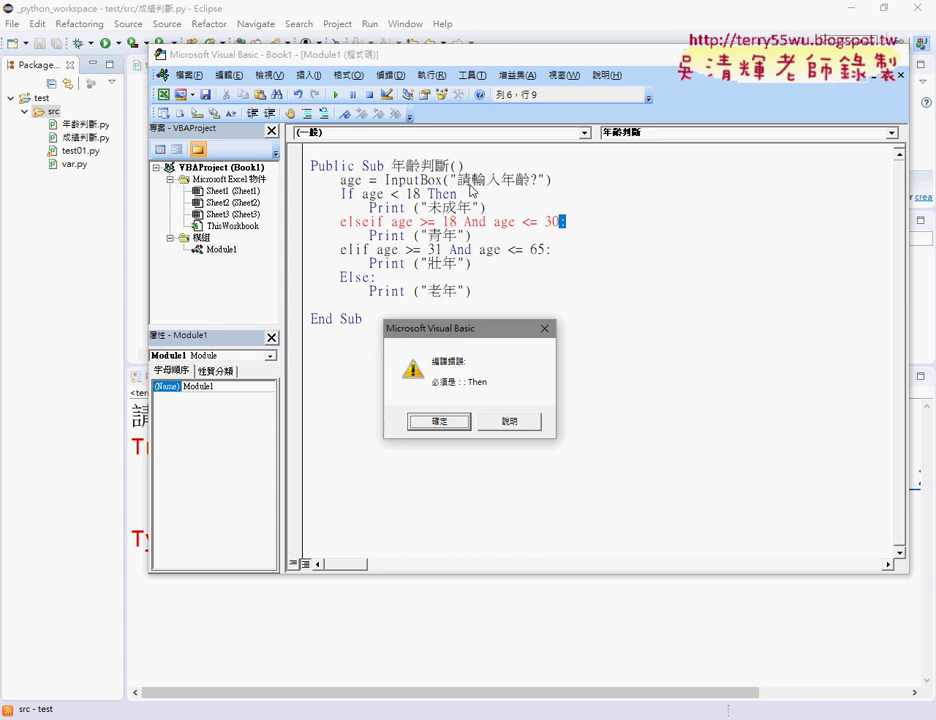
{"action": "key", "text": "Return"}
{"action": "key", "text": "Delete"}
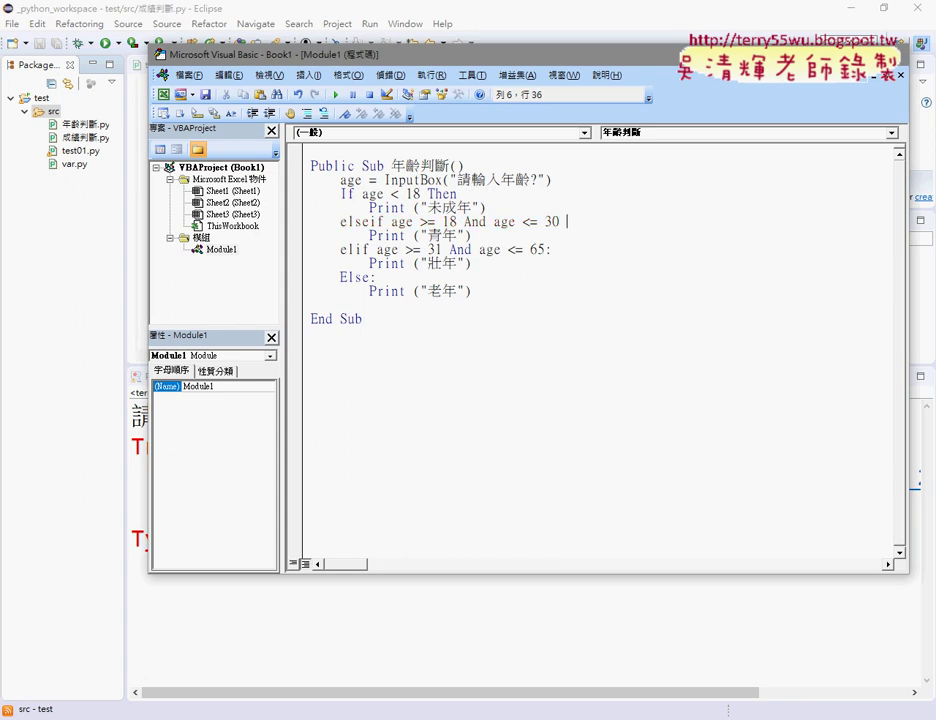
{"action": "type", "text": "the"}
{"action": "type", "text": "n"}
Step: Convert the second elif line to ElseIf, deleting the colon after 65
{"action": "left_click", "coordinate": [551, 249]}
{"action": "key", "text": "BackSpace"}
{"action": "type", "text": "then"}
{"action": "key", "text": "Left"}
{"action": "key", "text": "Left"}
{"action": "key", "text": "Left"}
{"action": "key", "text": "Left"}
{"action": "key", "text": "Left"}
{"action": "key", "text": "Left"}
{"action": "key", "text": "Left"}
{"action": "key", "text": "Left"}
{"action": "key", "text": "Left"}
{"action": "key", "text": "Left"}
{"action": "key", "text": "Left"}
{"action": "type", "text": "se"}
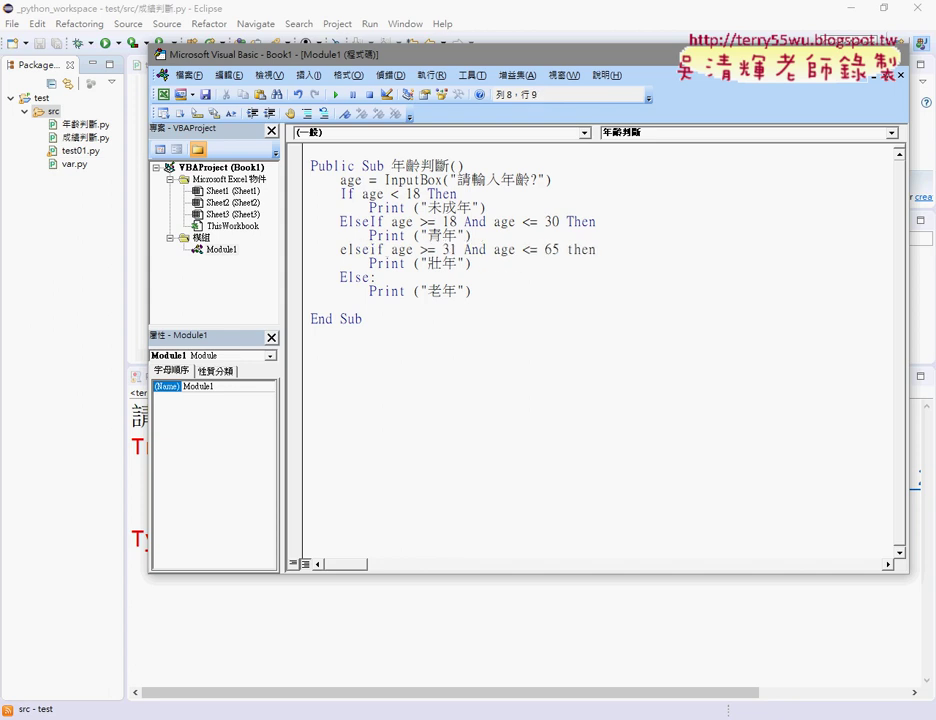
{"action": "key", "text": "Down"}
{"action": "key", "text": "Down"}
{"action": "key", "text": "Down"}
Step: Add End If after the last Print line and remove the blank line before End Sub
{"action": "key", "text": "End"}
{"action": "key", "text": "Return"}
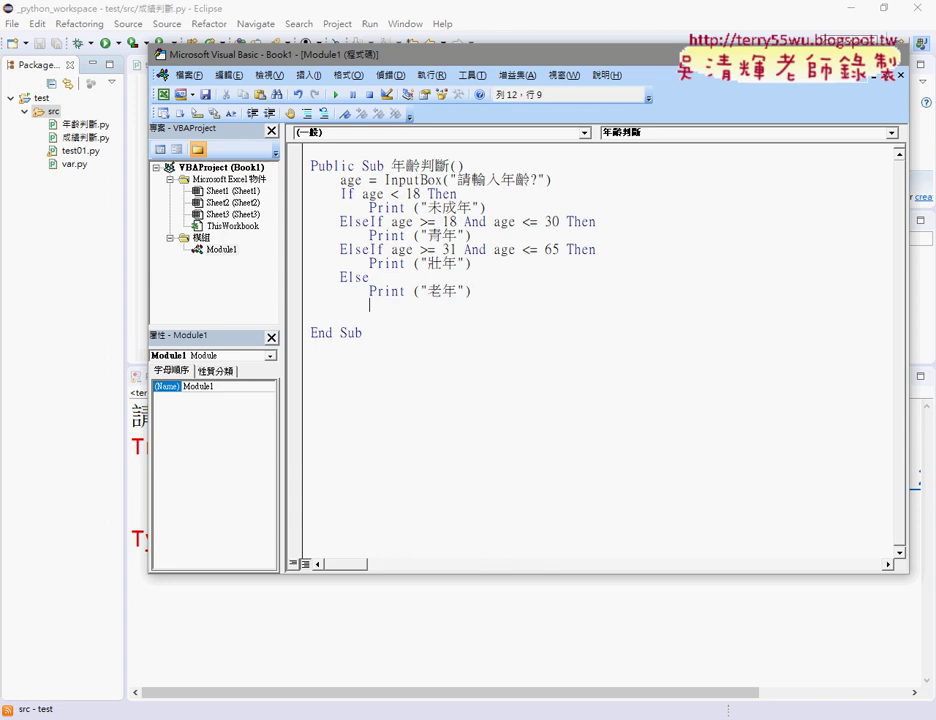
{"action": "key", "text": "BackSpace"}
{"action": "type", "text": "e"}
{"action": "type", "text": "nd "}
{"action": "type", "text": "if"}
{"action": "key", "text": "Delete"}
{"action": "key", "text": "Down"}
{"action": "key", "text": "Down"}
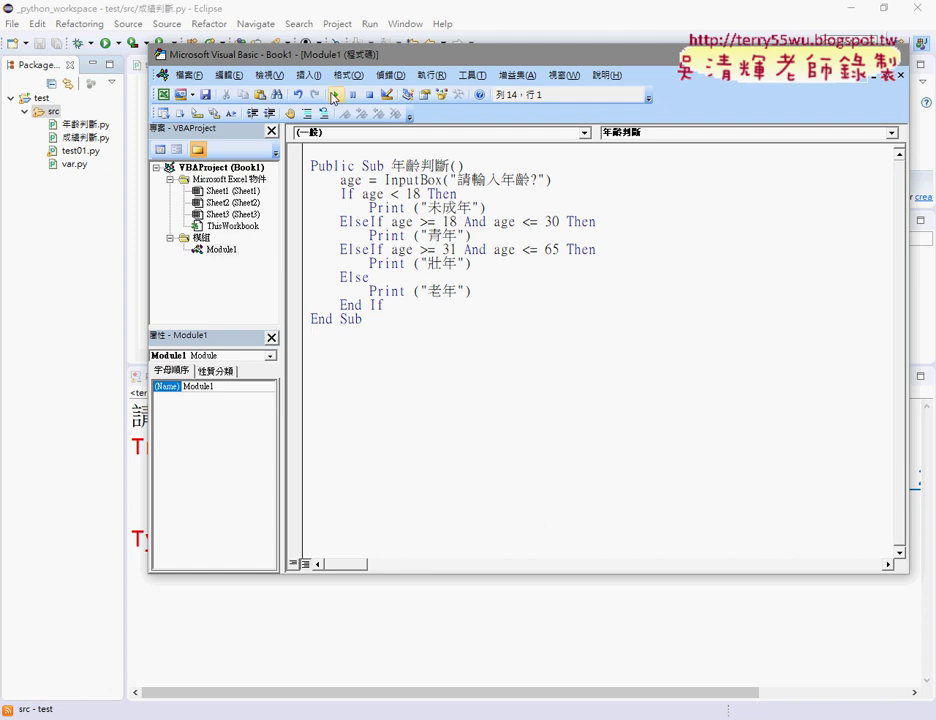
Step: Try running the 年齡判斷 procedure and dismiss the resulting compile error
{"action": "left_click", "coordinate": [334, 96]}
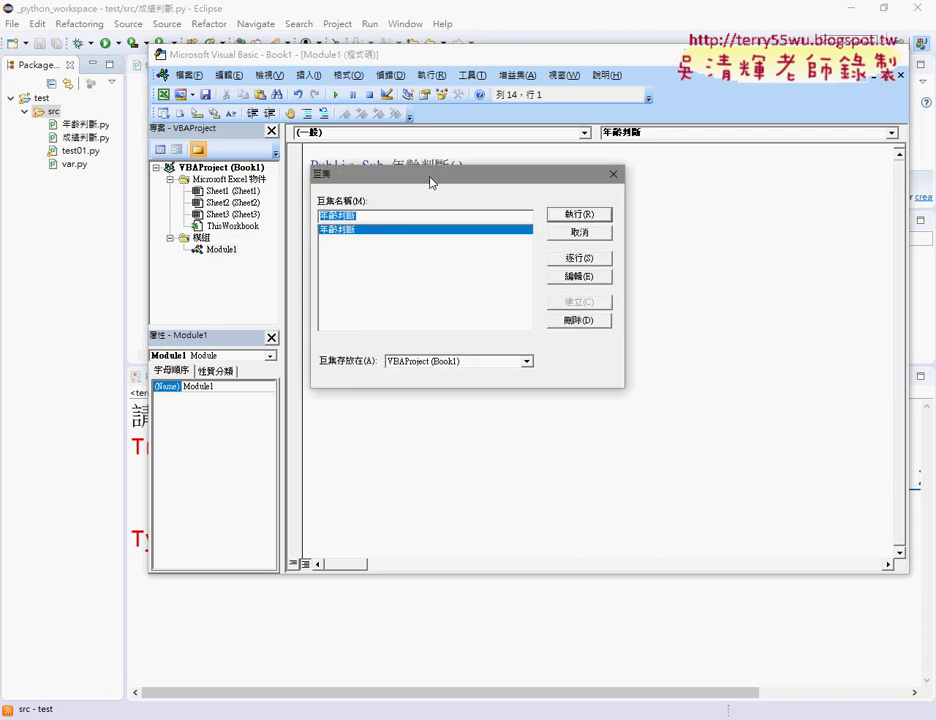
{"action": "left_click_drag", "start_coordinate": [430, 182], "coordinate": [537, 132]}
{"action": "left_click", "coordinate": [657, 182]}
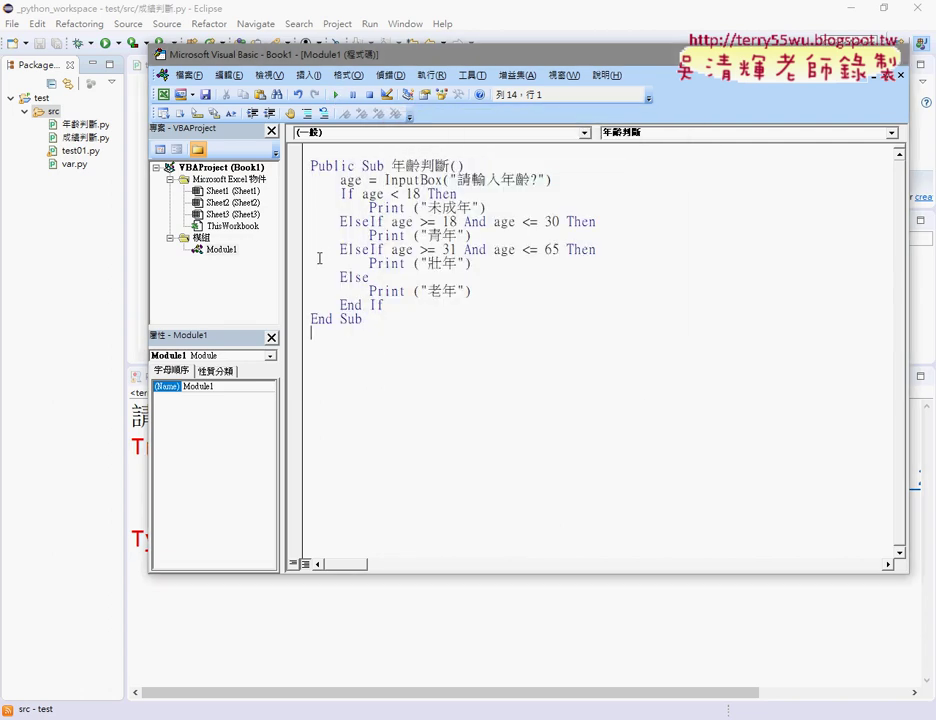
{"action": "left_click", "coordinate": [368, 235]}
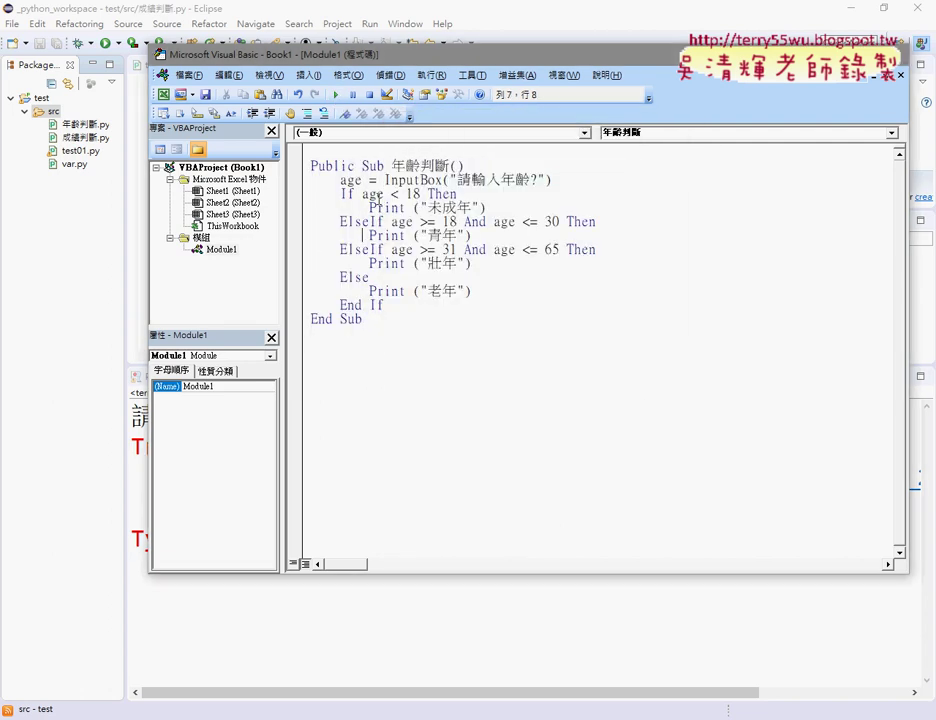
{"action": "left_click", "coordinate": [336, 97]}
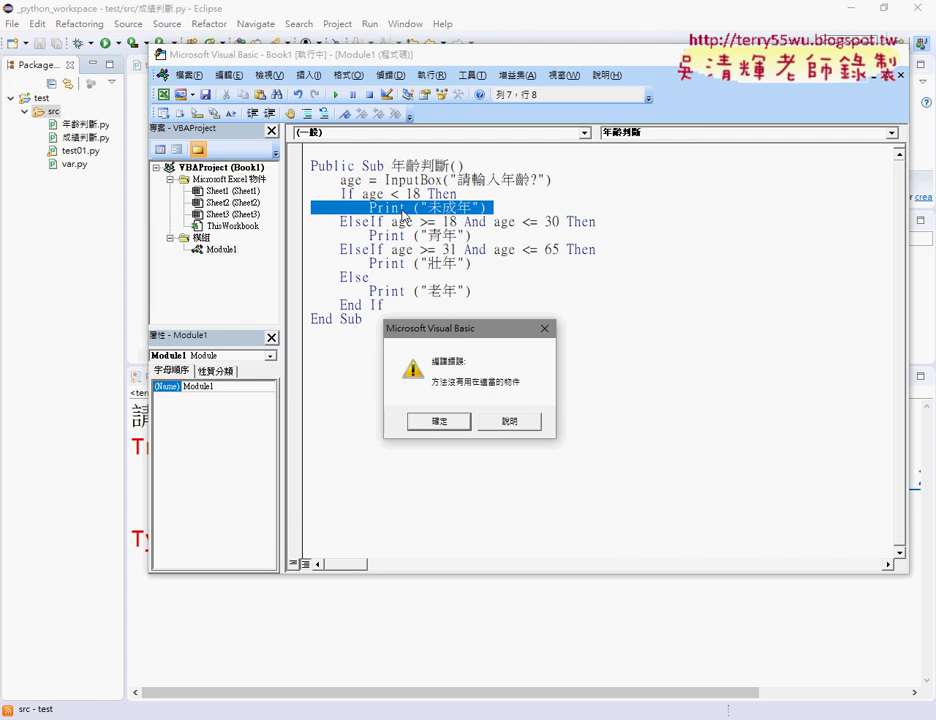
{"action": "left_click", "coordinate": [442, 422]}
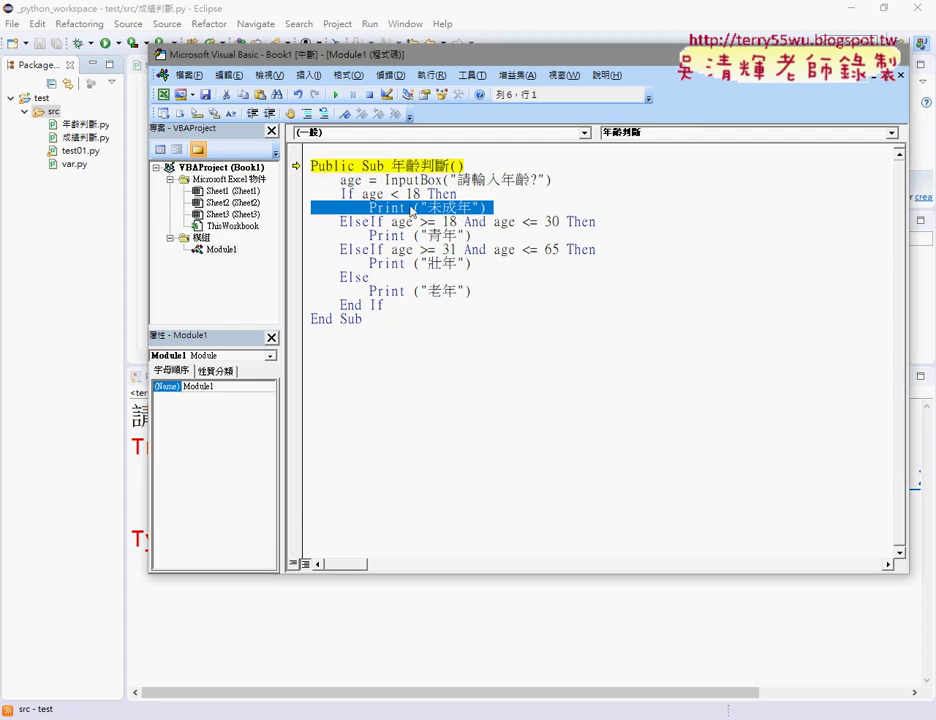
Step: Replace Print with msgbox on the 未成年 line
{"action": "left_click", "coordinate": [411, 210]}
{"action": "double_click", "coordinate": [403, 207]}
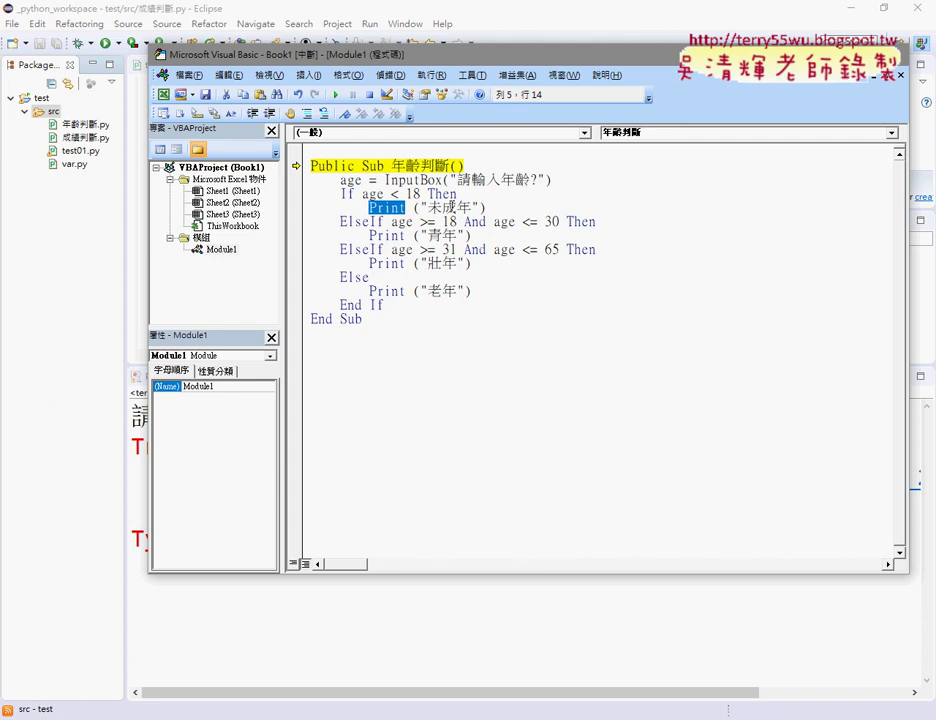
{"action": "type", "text": "m"}
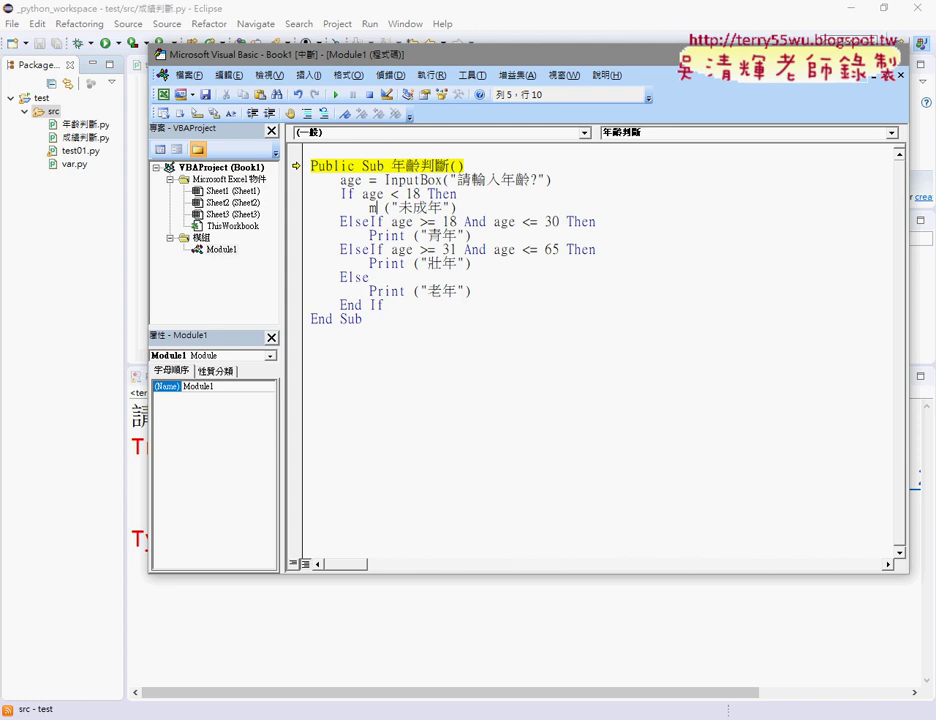
{"action": "type", "text": "s"}
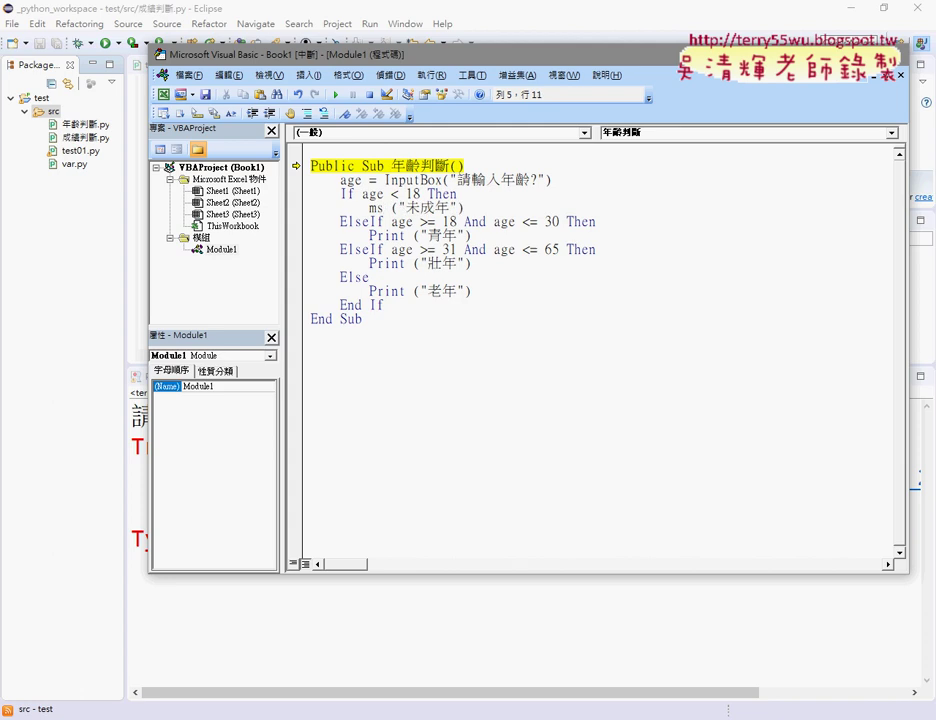
{"action": "type", "text": "gbox"}
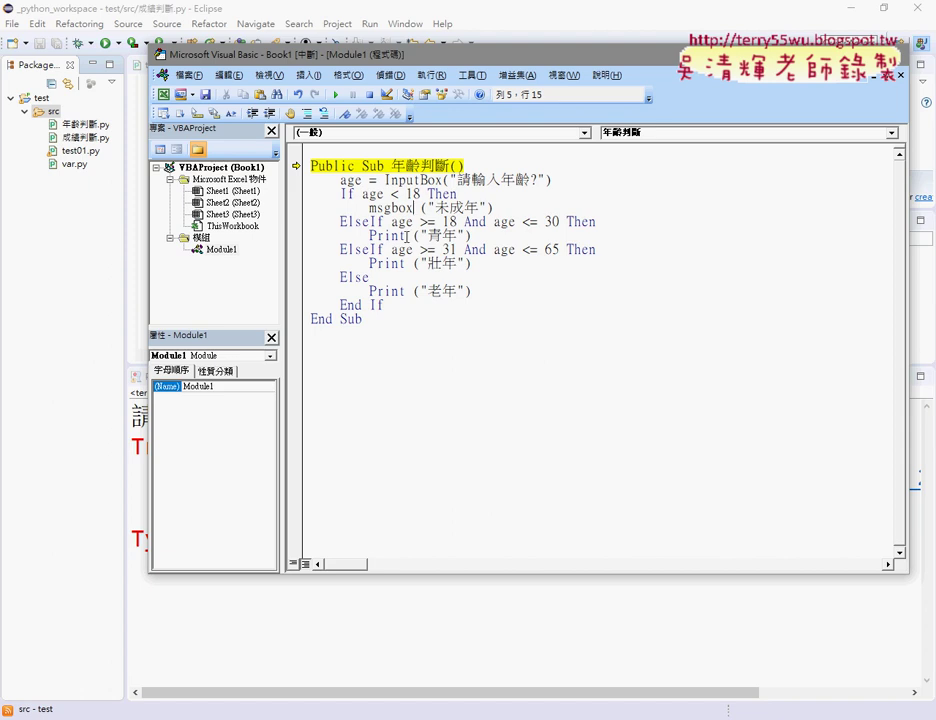
Step: Select Print on the 青年 line and bring up Find and Replace for it
{"action": "left_click_drag", "start_coordinate": [405, 236], "coordinate": [369, 236]}
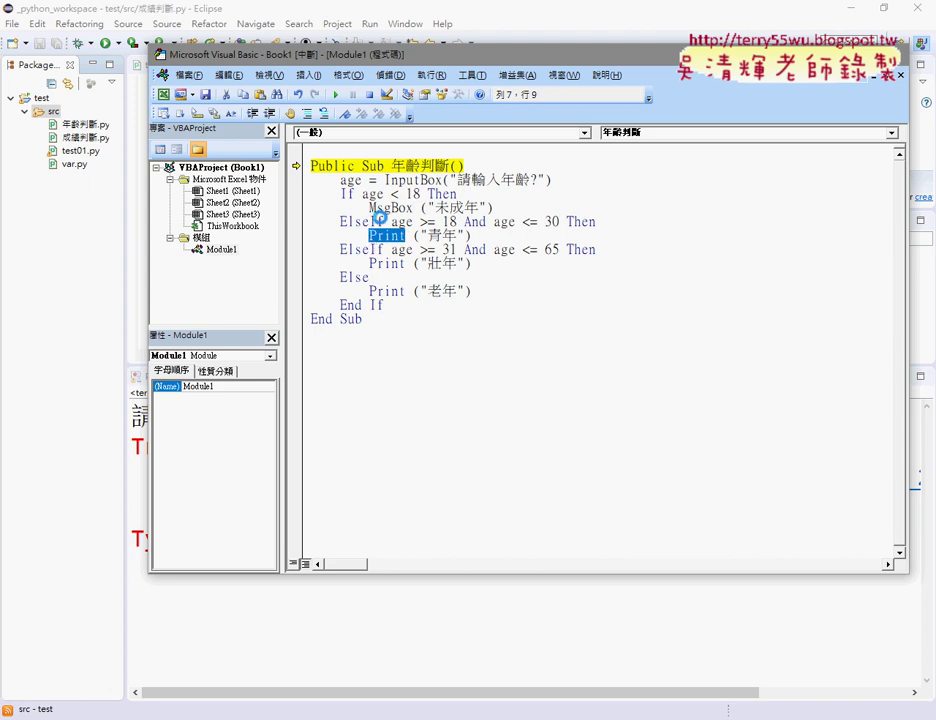
{"action": "key", "text": "ctrl+h"}
{"action": "mouse_move", "coordinate": [371, 207]}
{"action": "left_mouse_down"}
{"action": "mouse_move", "coordinate": [407, 207]}
{"action": "mouse_move", "coordinate": [370, 207]}
{"action": "left_mouse_up"}
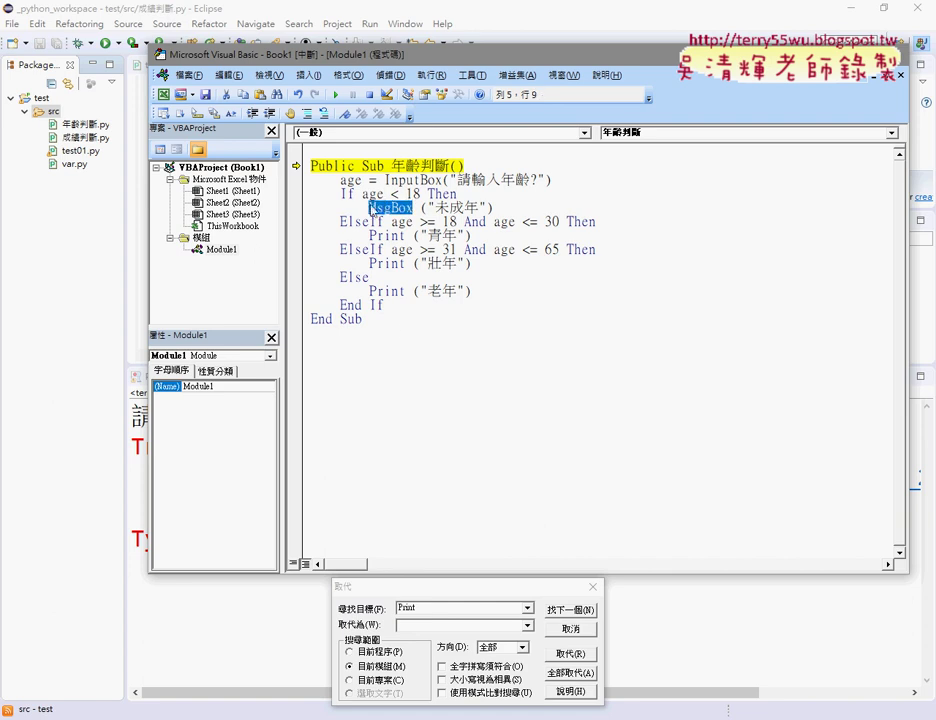
Step: Replace all remaining Print calls with MsgBox, confirm the summary, and close the Replace dialog
{"action": "left_click_drag", "start_coordinate": [472, 588], "coordinate": [449, 299]}
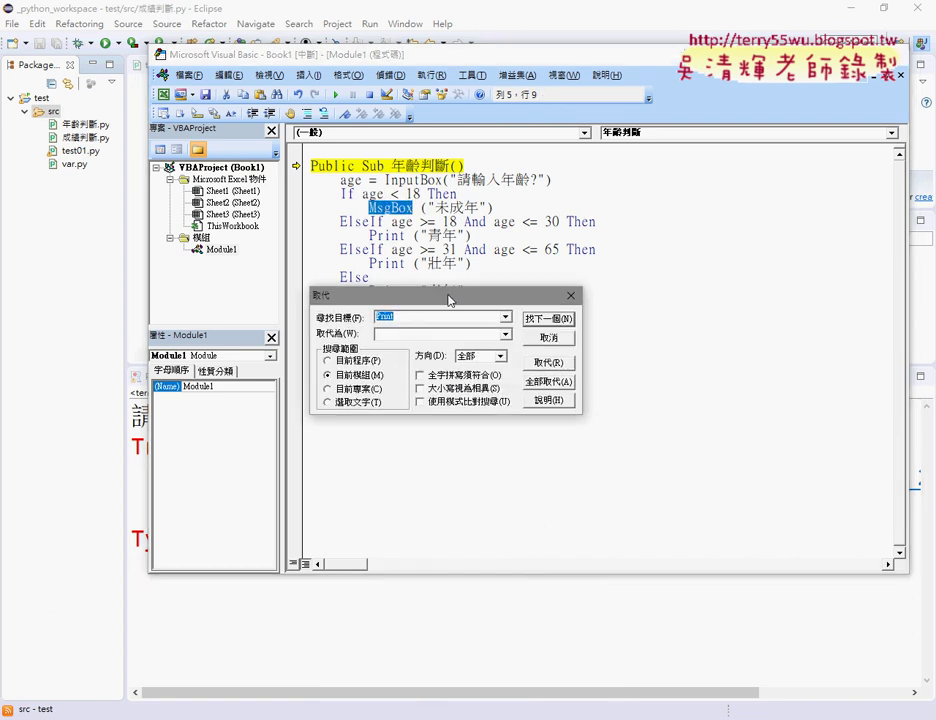
{"action": "left_click", "coordinate": [409, 334]}
{"action": "type", "text": "MsgBox"}
{"action": "left_click", "coordinate": [557, 383]}
{"action": "left_click", "coordinate": [467, 415]}
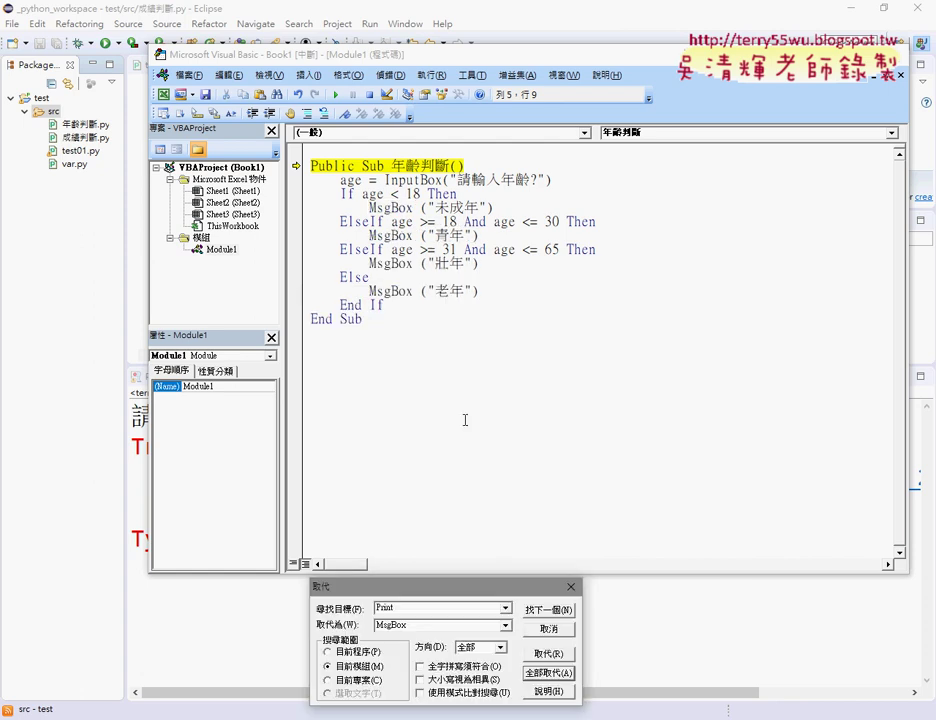
{"action": "key", "text": "Escape"}
{"action": "left_click", "coordinate": [506, 349]}
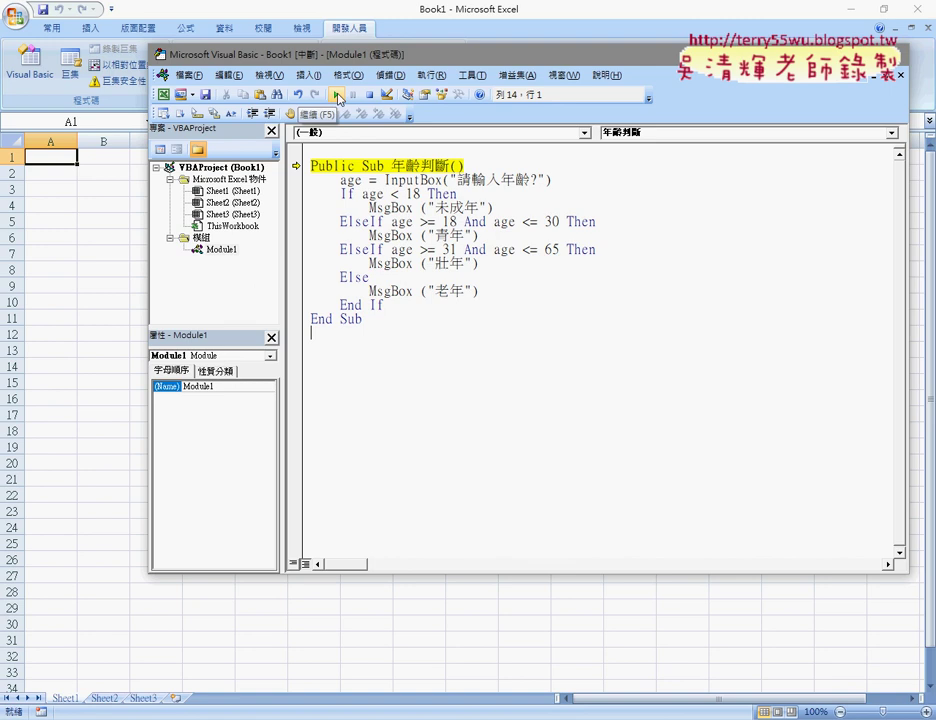
Step: Run 年齡判斷 with age 25 and dismiss the resulting 青年 message
{"action": "left_click", "coordinate": [339, 97]}
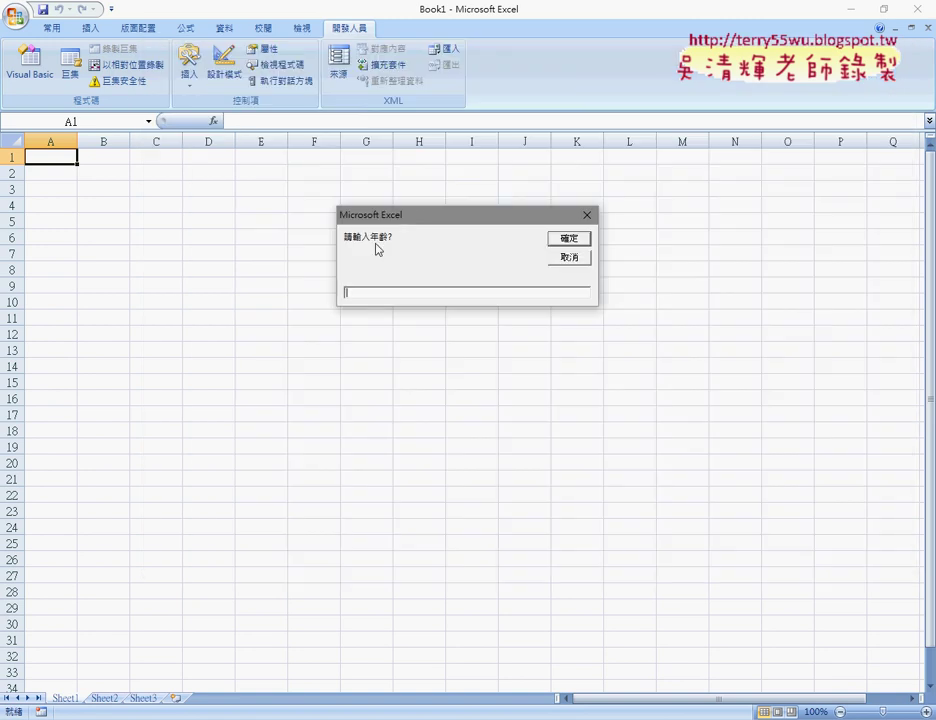
{"action": "type", "text": "2"}
{"action": "type", "text": "5"}
{"action": "left_click", "coordinate": [566, 240]}
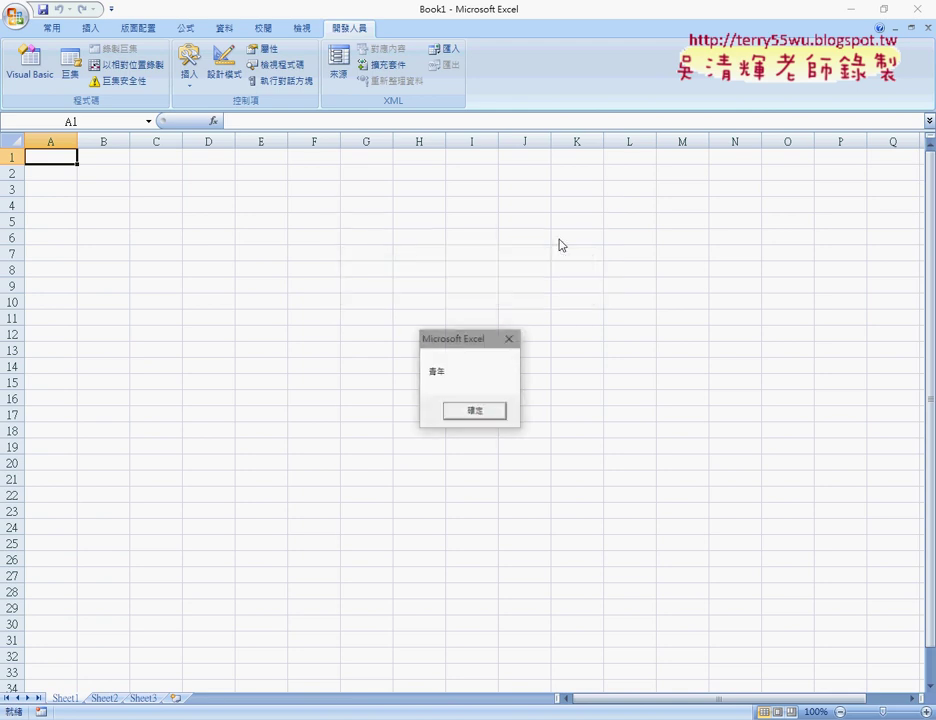
{"action": "left_click_drag", "start_coordinate": [466, 339], "coordinate": [448, 173]}
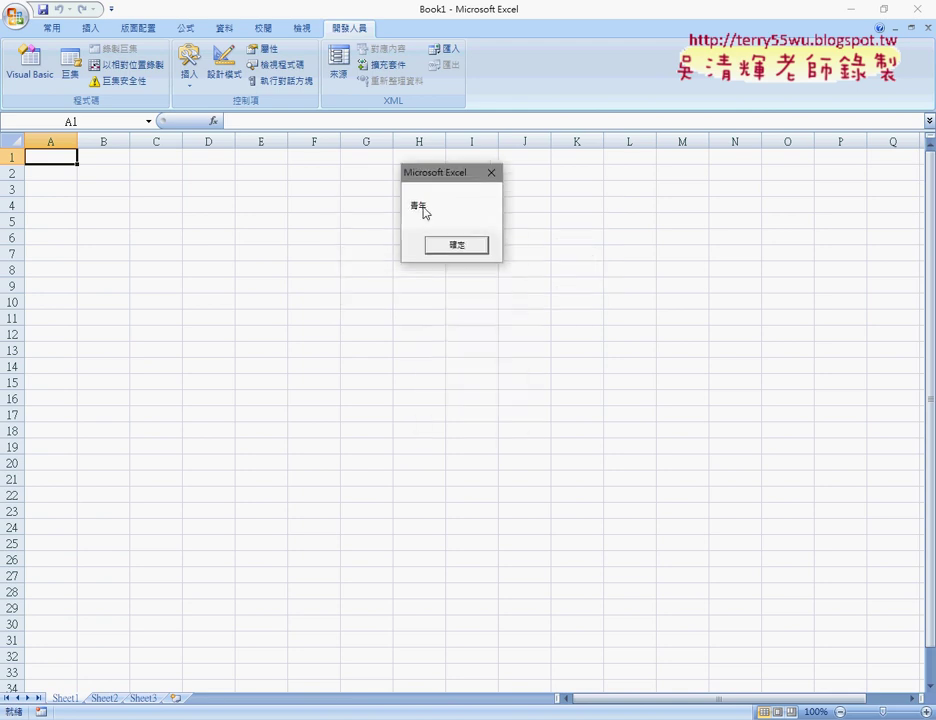
{"action": "left_click", "coordinate": [447, 245]}
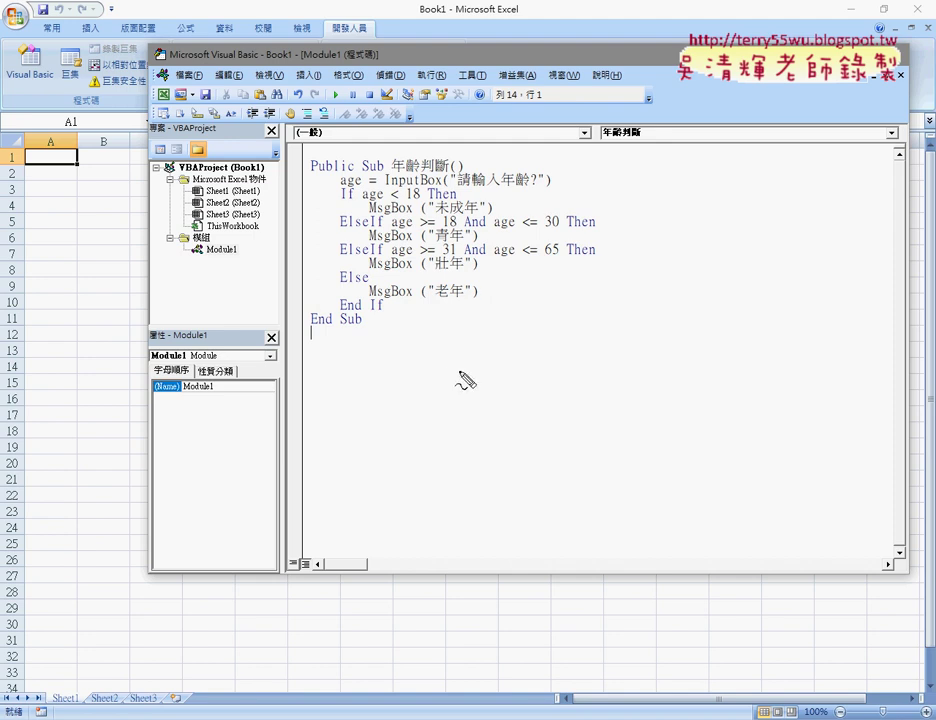
Step: Highlight parts of the code, including InputBox("請輸入年齡?"), and shift the editor right to reveal worksheet cells
{"action": "left_click_drag", "start_coordinate": [395, 188], "coordinate": [442, 196]}
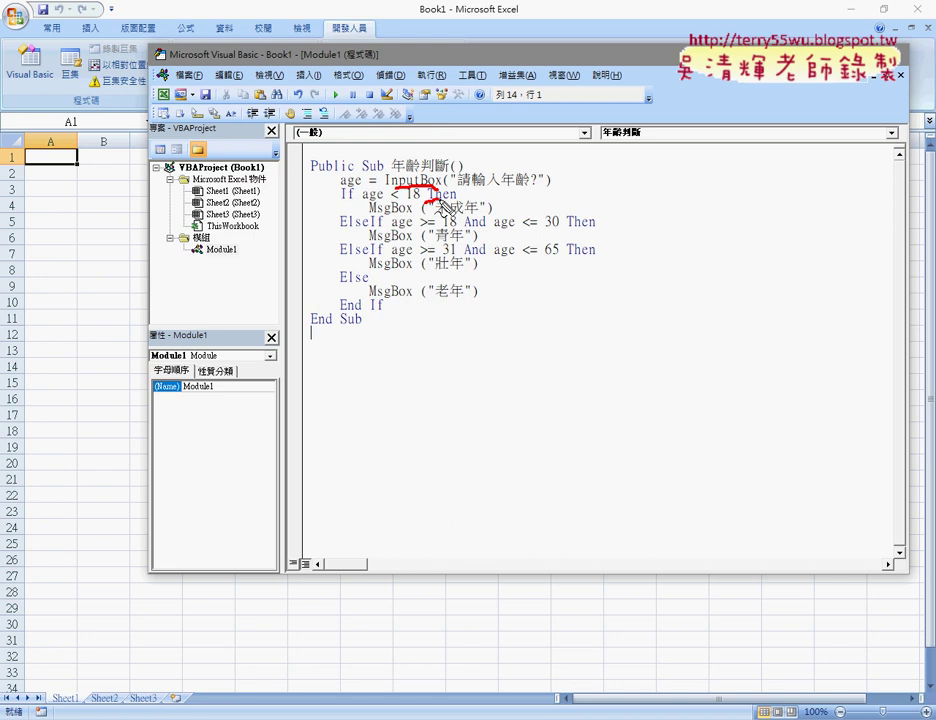
{"action": "left_click_drag", "start_coordinate": [427, 206], "coordinate": [456, 196]}
{"action": "mouse_move", "coordinate": [569, 226]}
{"action": "left_mouse_down"}
{"action": "mouse_move", "coordinate": [594, 229]}
{"action": "mouse_move", "coordinate": [589, 255]}
{"action": "left_mouse_up"}
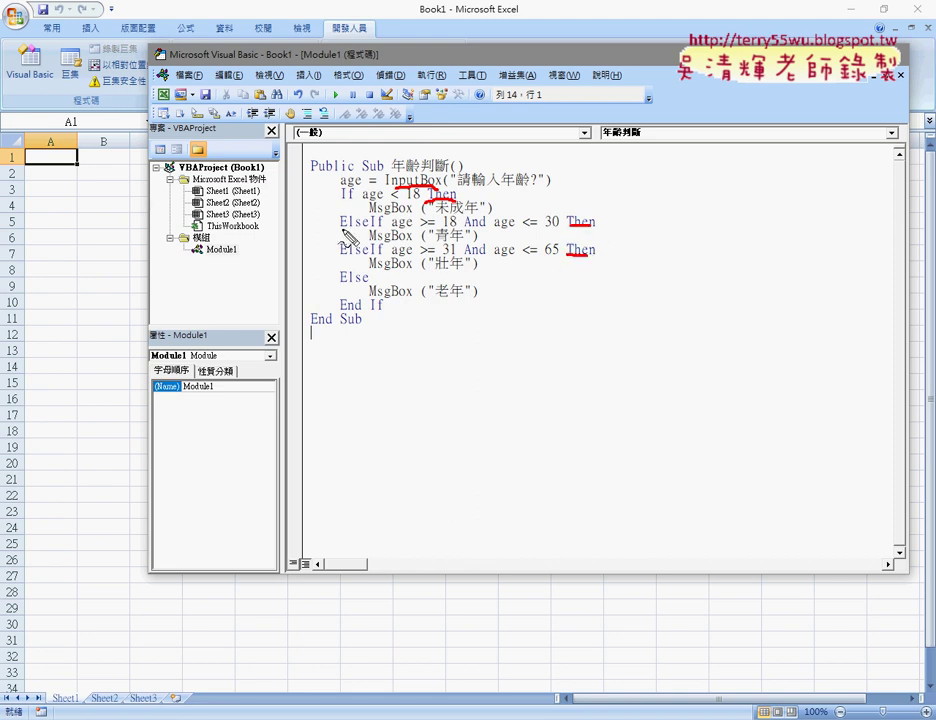
{"action": "left_click_drag", "start_coordinate": [341, 228], "coordinate": [366, 228]}
{"action": "left_click_drag", "start_coordinate": [340, 313], "coordinate": [382, 313]}
{"action": "left_click_drag", "start_coordinate": [368, 215], "coordinate": [411, 214]}
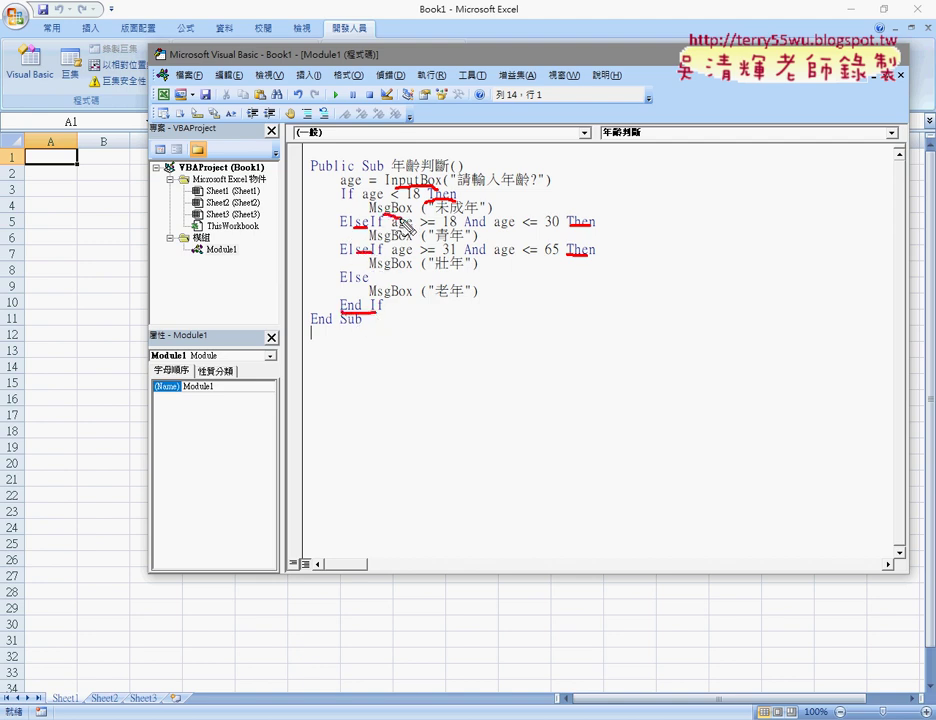
{"action": "mouse_move", "coordinate": [368, 268]}
{"action": "left_mouse_down"}
{"action": "mouse_move", "coordinate": [411, 268]}
{"action": "mouse_move", "coordinate": [412, 297]}
{"action": "left_mouse_up"}
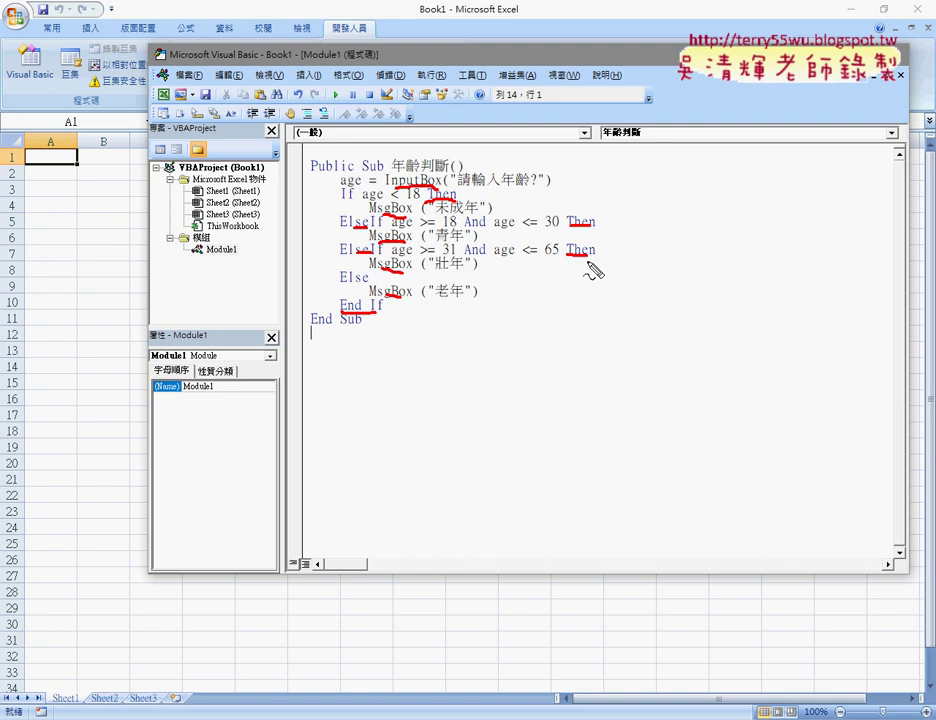
{"action": "key", "text": "Escape"}
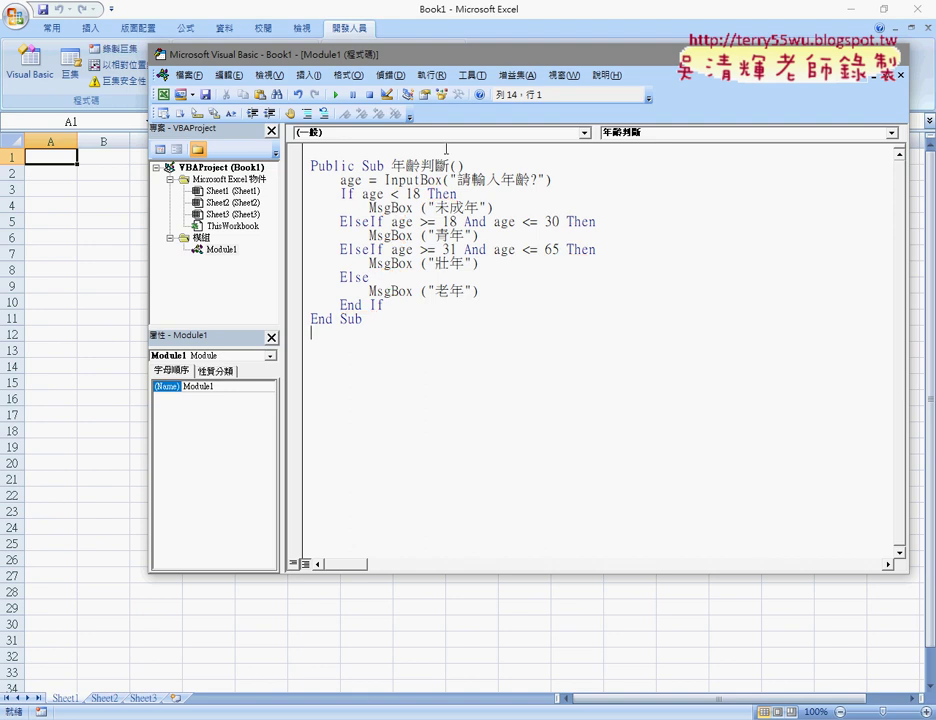
{"action": "left_click_drag", "start_coordinate": [370, 180], "coordinate": [555, 182]}
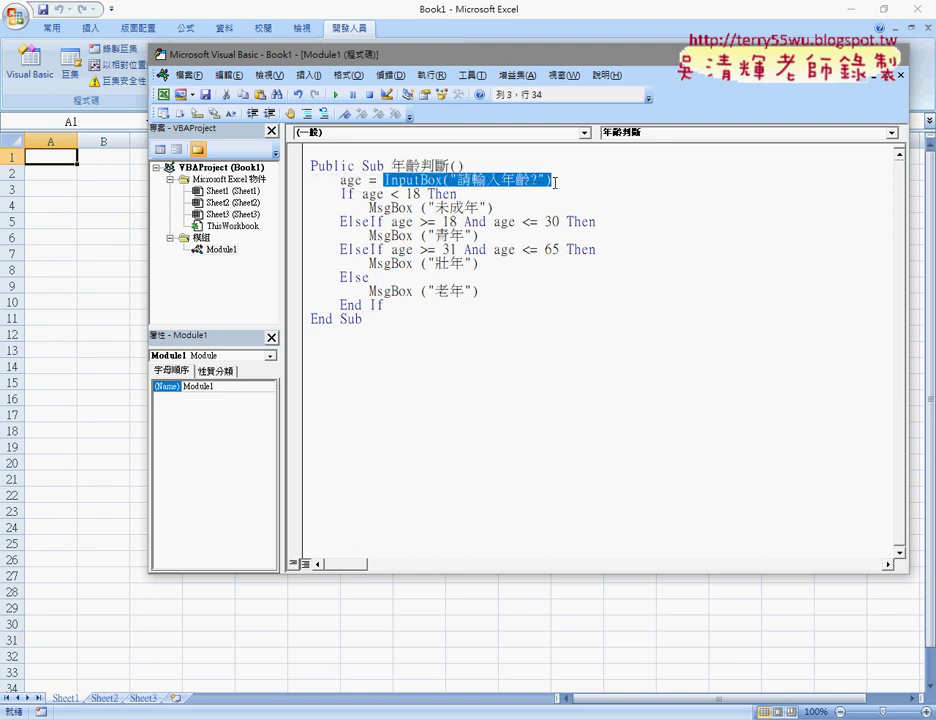
{"action": "mouse_move", "coordinate": [480, 60]}
{"action": "left_mouse_down"}
{"action": "mouse_move", "coordinate": [628, 53]}
{"action": "mouse_move", "coordinate": [638, 61]}
{"action": "left_mouse_up"}
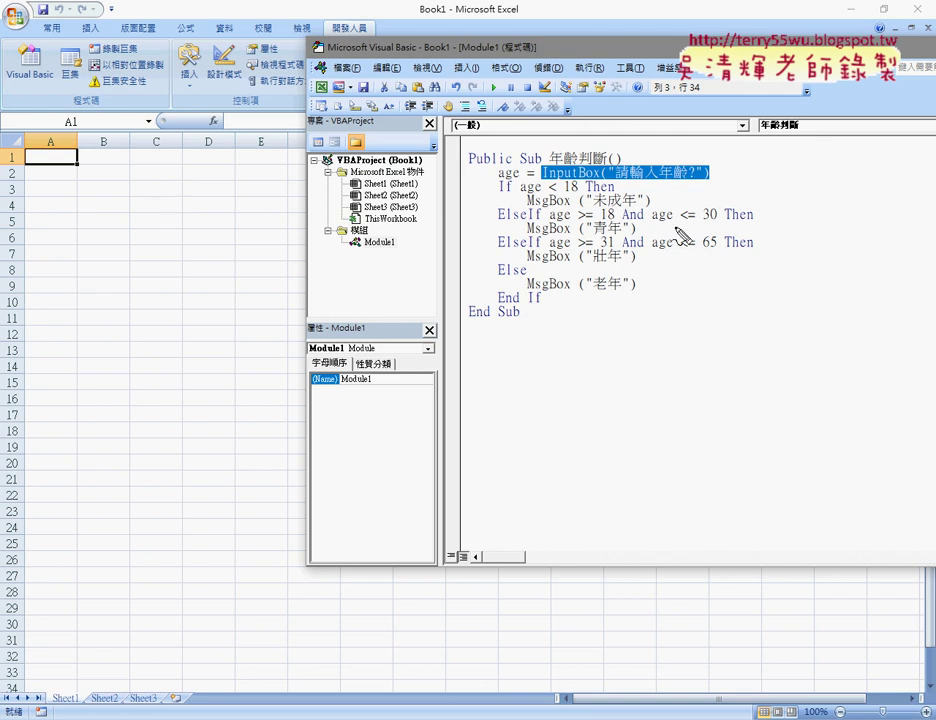
{"action": "left_click_drag", "start_coordinate": [600, 183], "coordinate": [695, 181]}
{"action": "left_click_drag", "start_coordinate": [120, 168], "coordinate": [124, 172]}
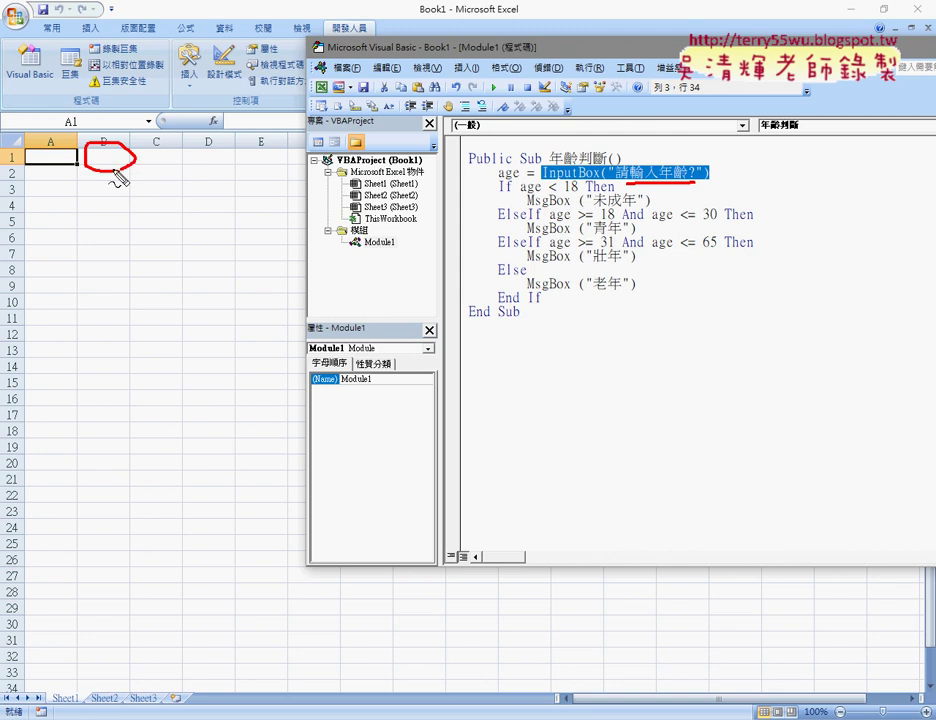
{"action": "left_click_drag", "start_coordinate": [100, 183], "coordinate": [104, 200]}
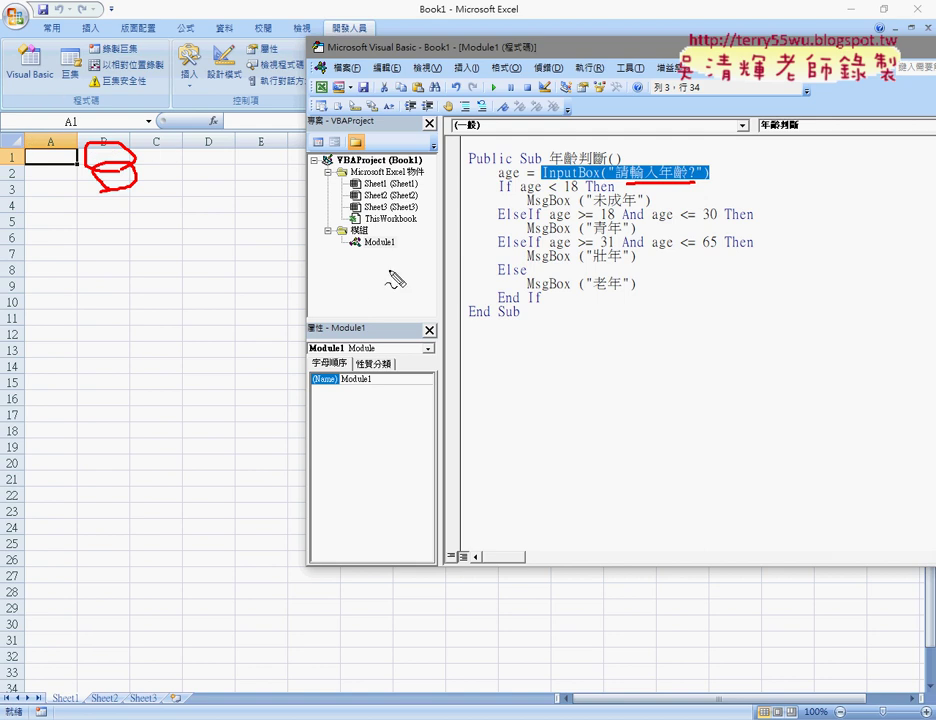
{"action": "left_click_drag", "start_coordinate": [364, 228], "coordinate": [402, 244]}
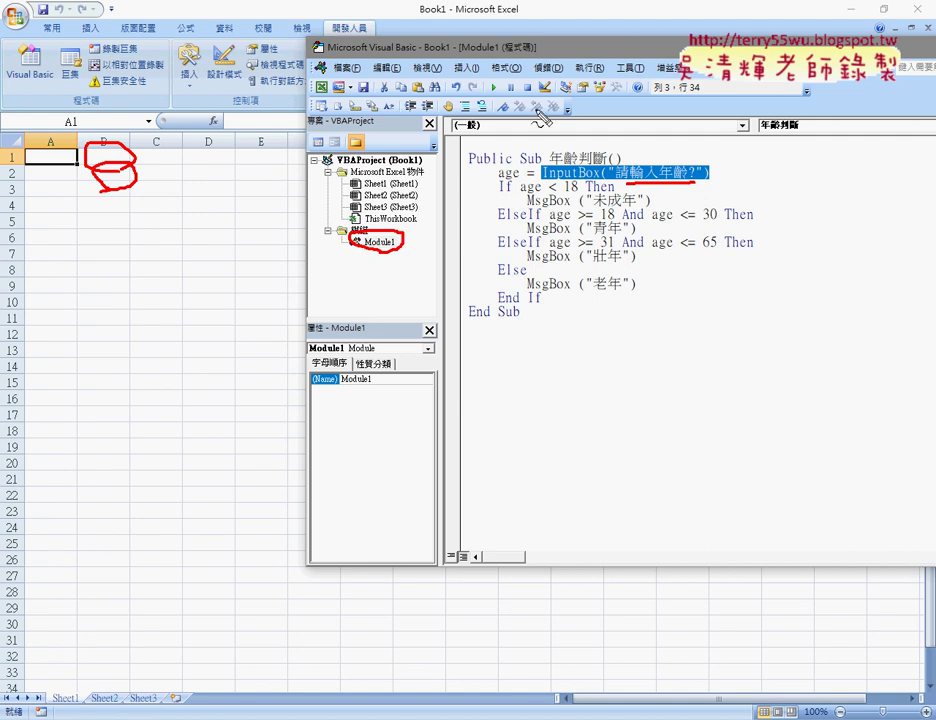
{"action": "left_click_drag", "start_coordinate": [470, 59], "coordinate": [548, 153]}
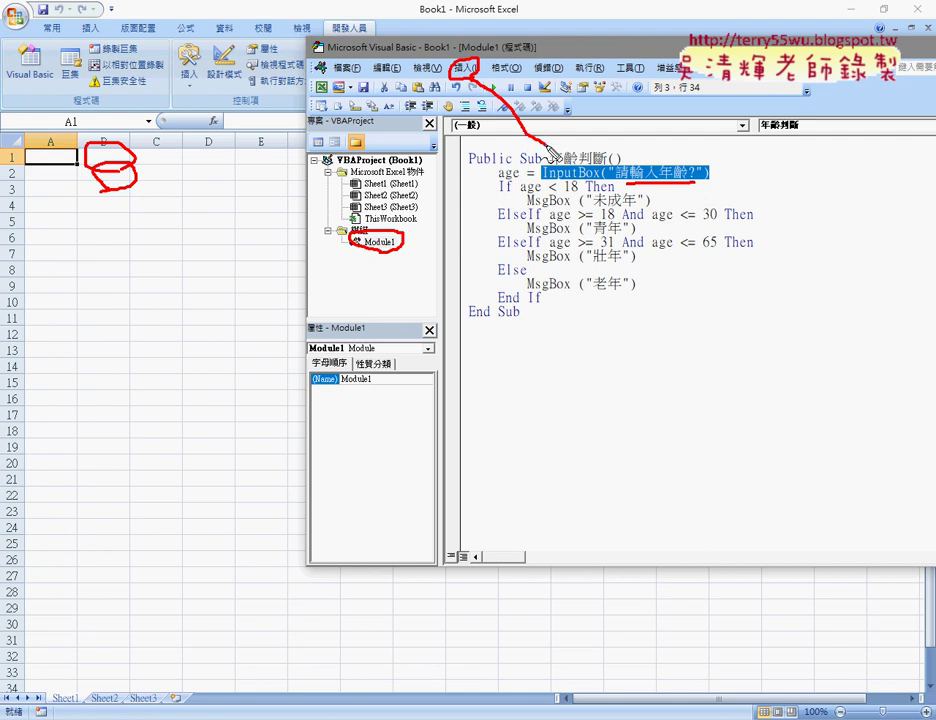